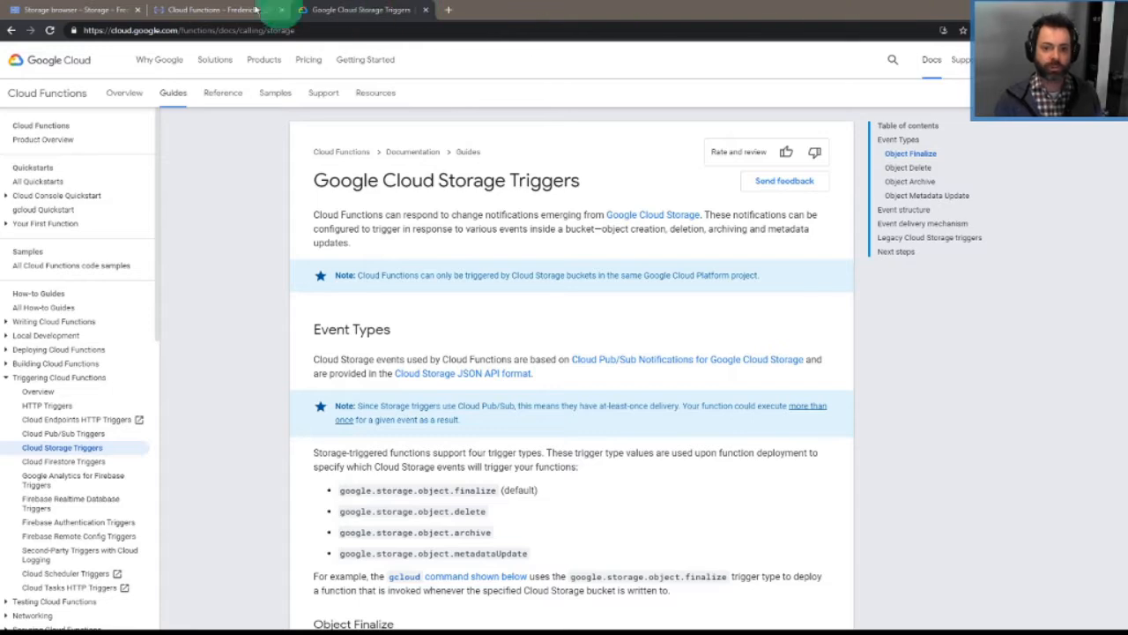
Switch to the Storage browser, dismiss the upload notice, enlarge the page and shrink the Cloud Shell pane to reveal the bucket list
click(218, 10)
click(104, 10)
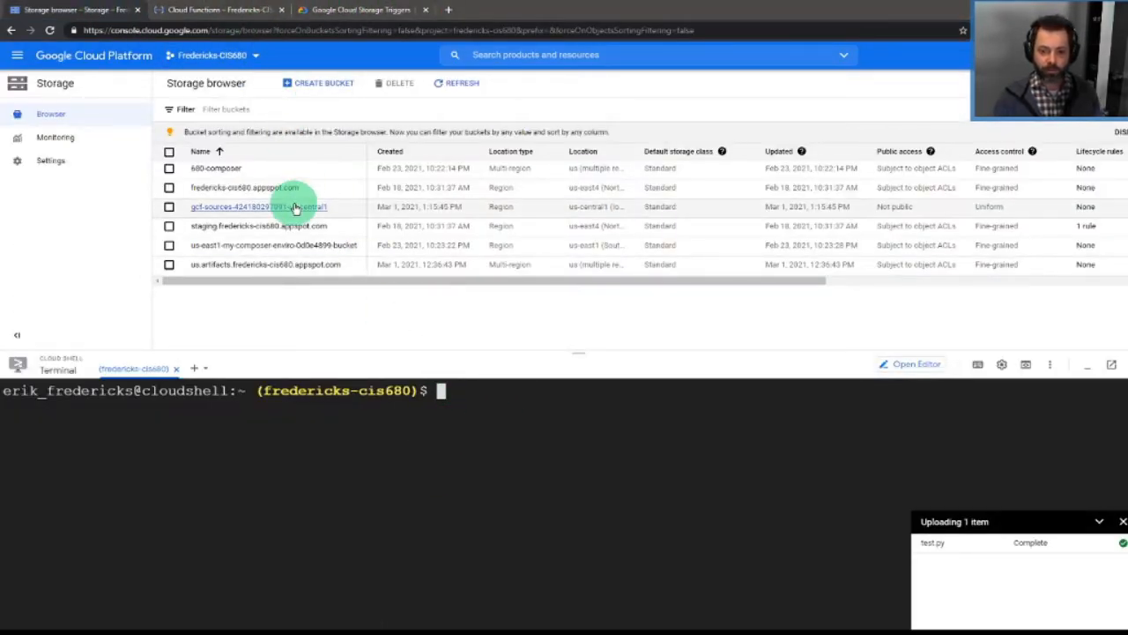
click(1122, 521)
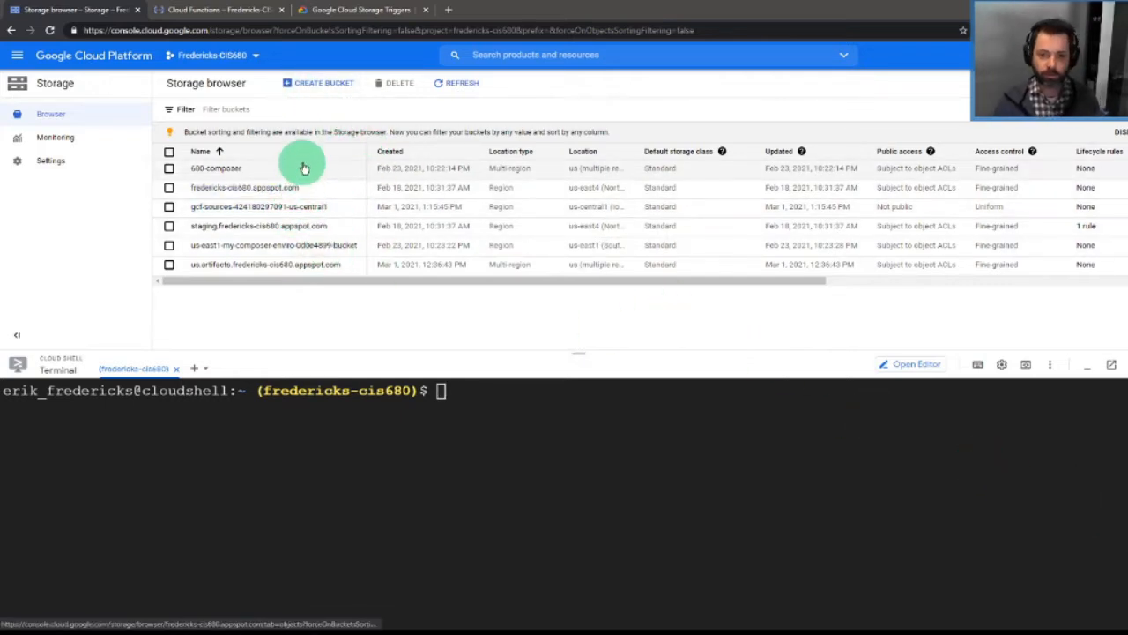
key(ctrl+plus)
key(ctrl+plus)
key(ctrl+plus)
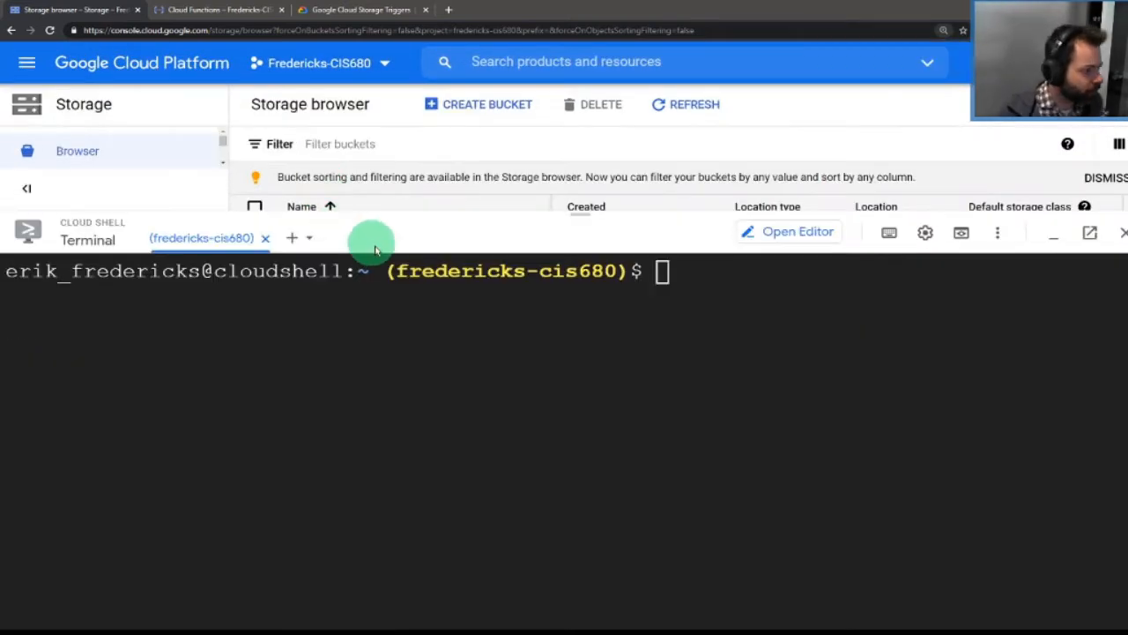
drag(383, 211, 386, 355)
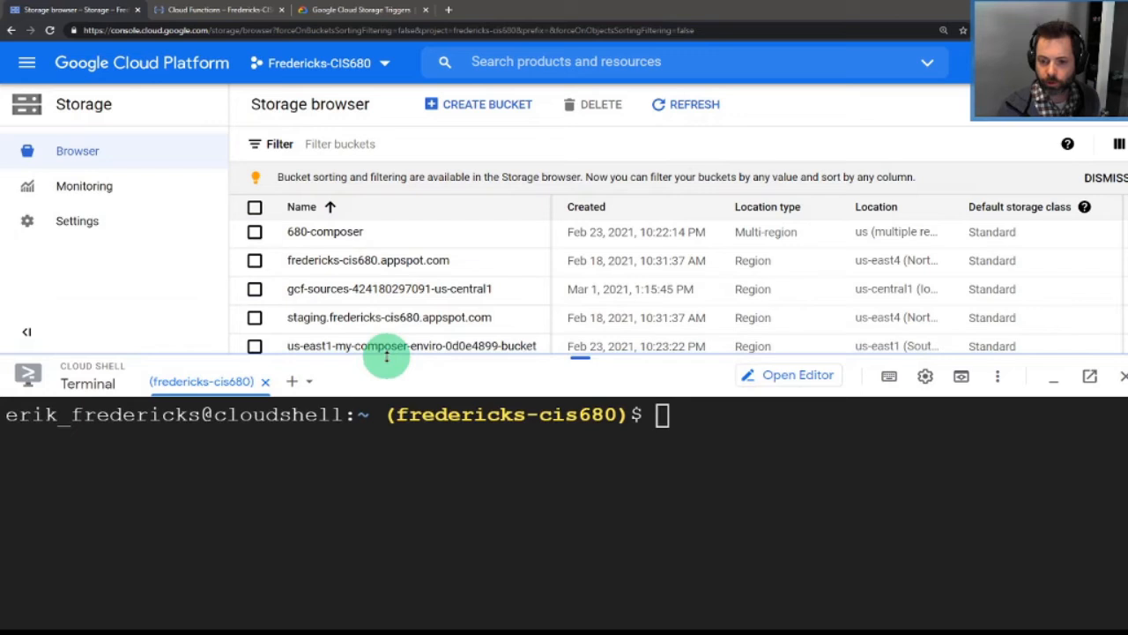
Start creating a storage bucket and name it cis680-cf-demo
click(461, 110)
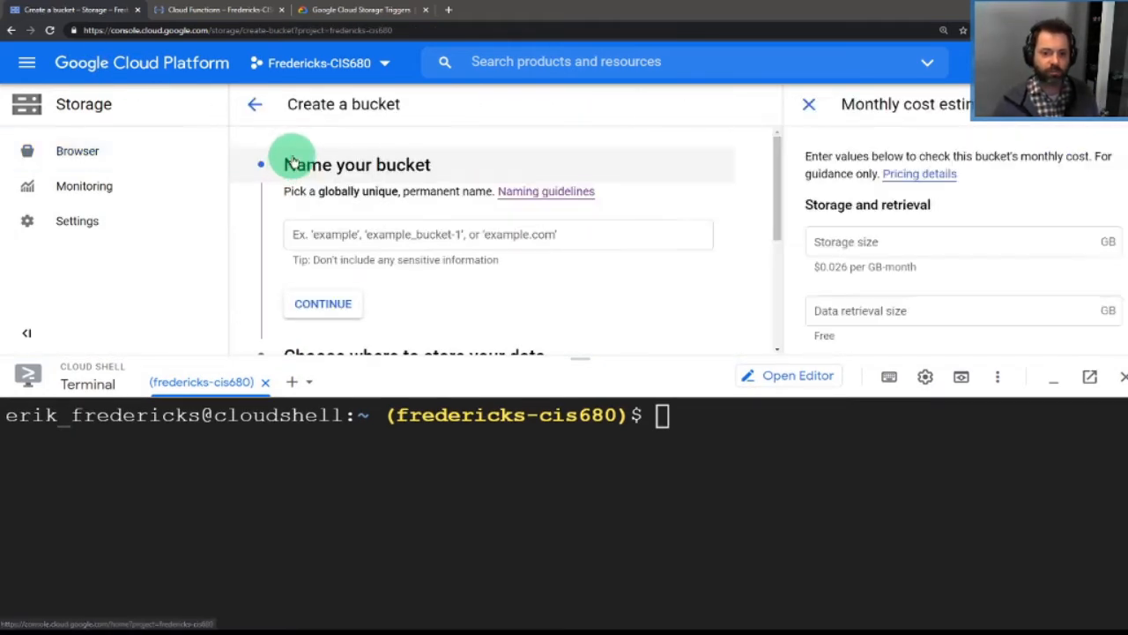
click(372, 236)
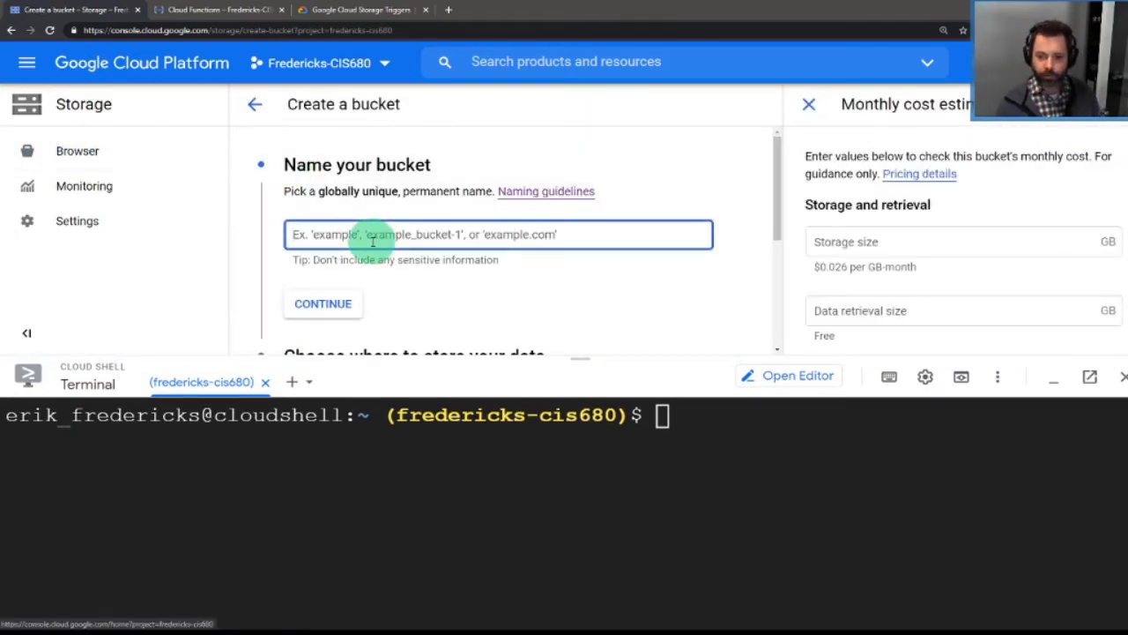
text(cis678)
key(BackSpace)
key(BackSpace)
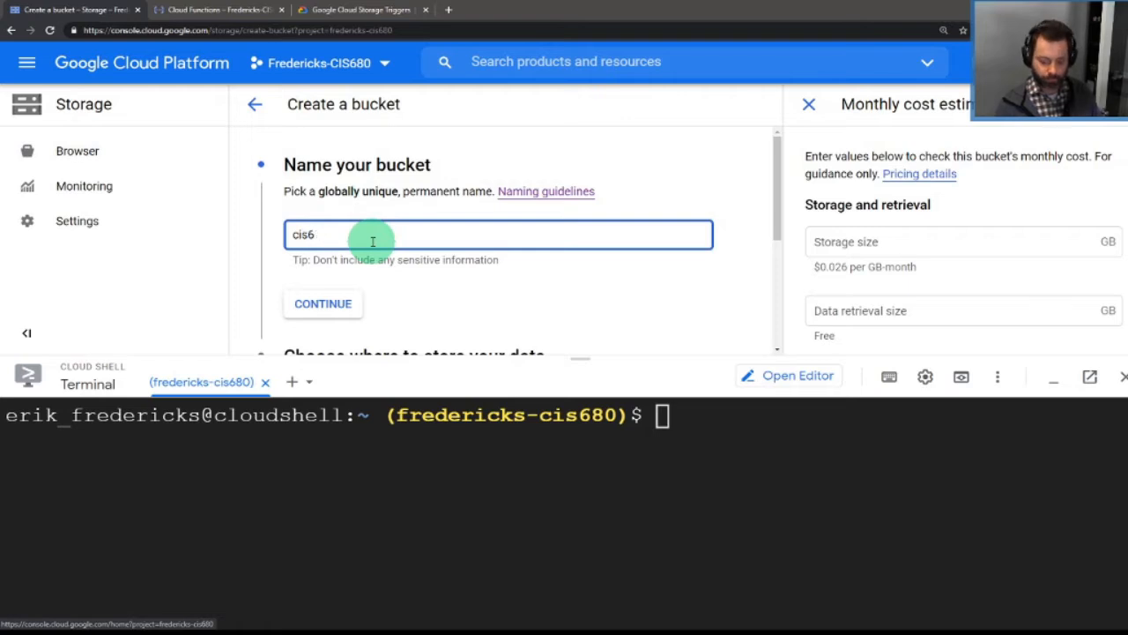
text(80-cf-demo)
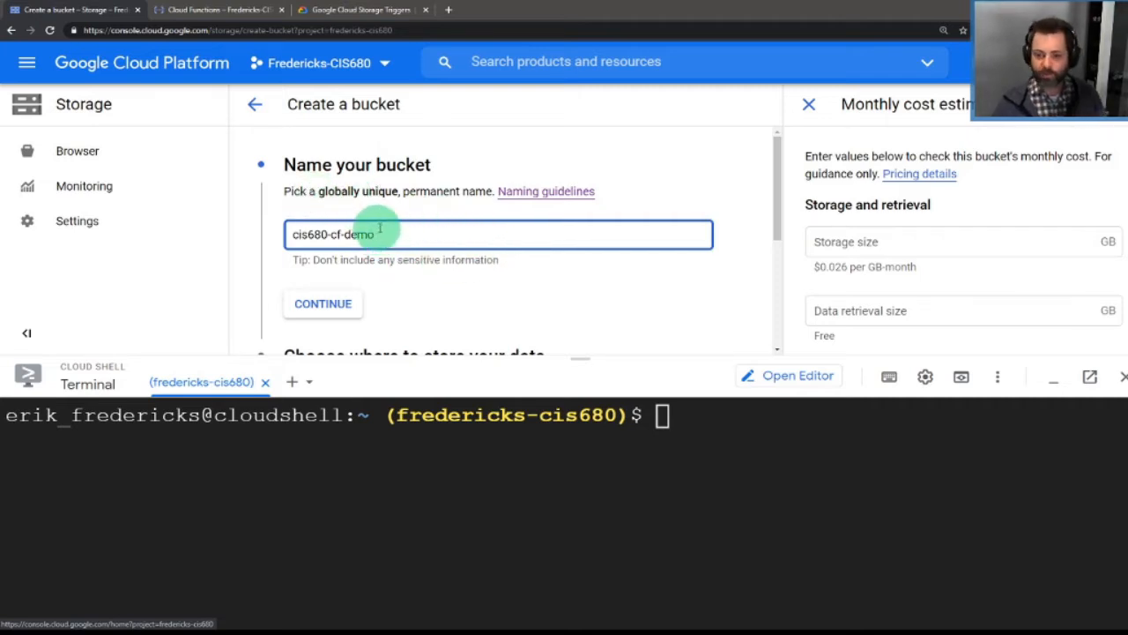
Close the monthly cost estimate and Cloud Shell panes, and proceed from the bucket name to the data location settings
scroll(378, 232, down, 1)
click(803, 124)
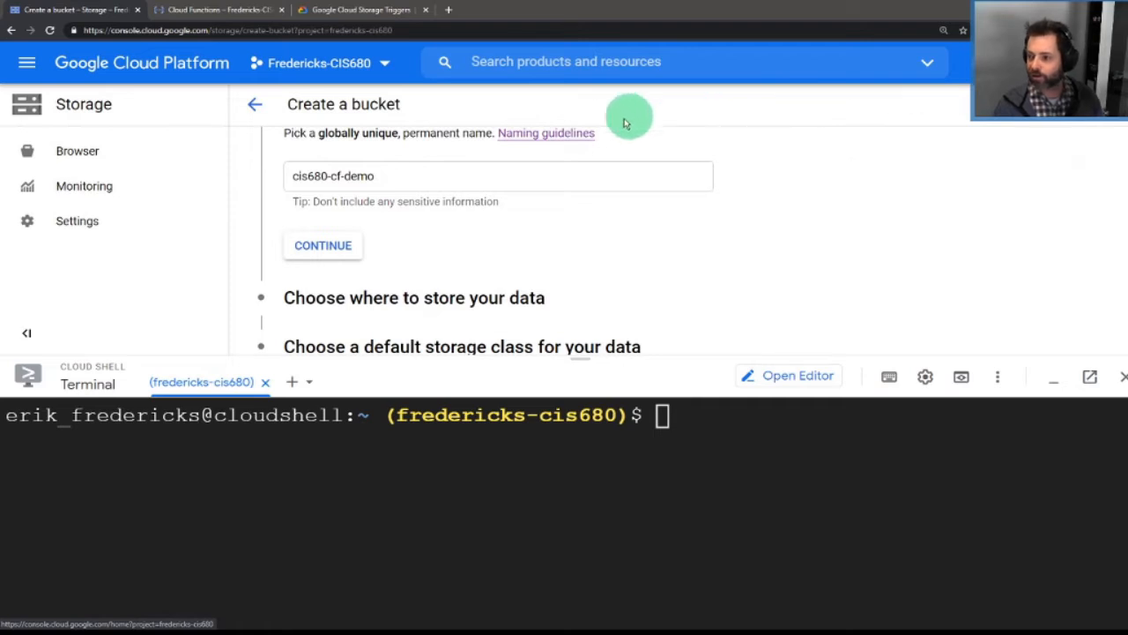
scroll(356, 219, up, 1)
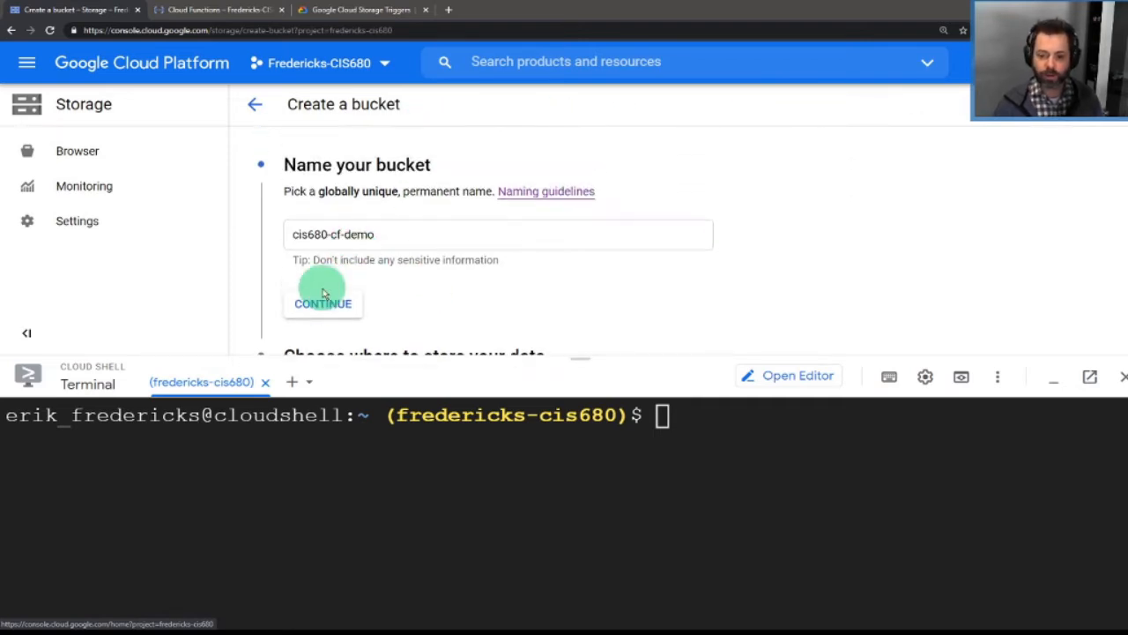
click(1123, 376)
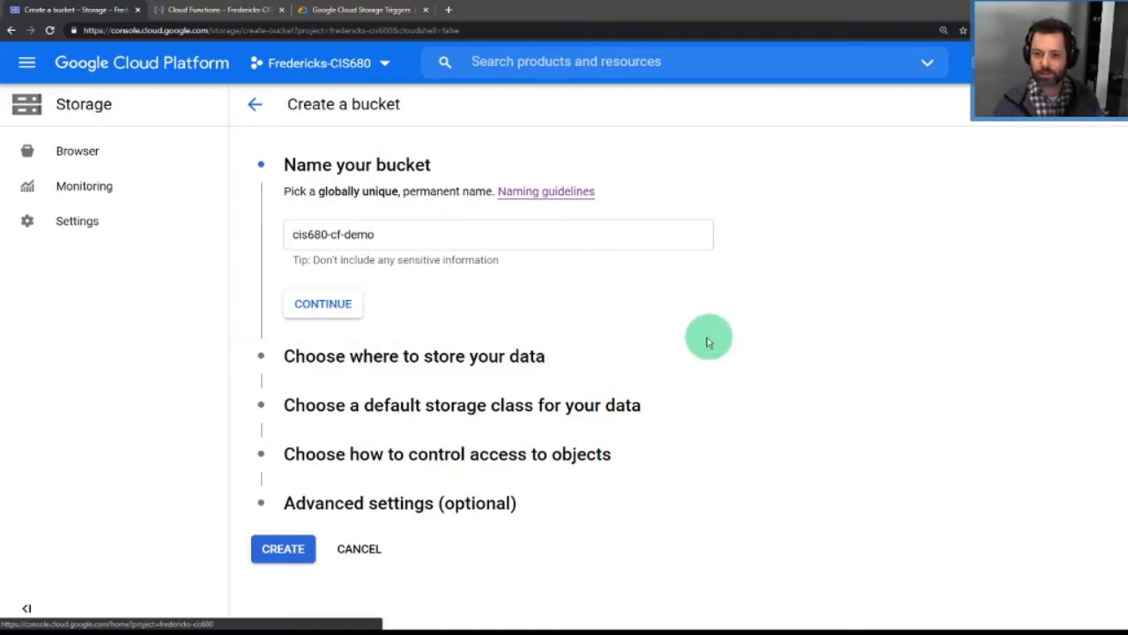
click(323, 304)
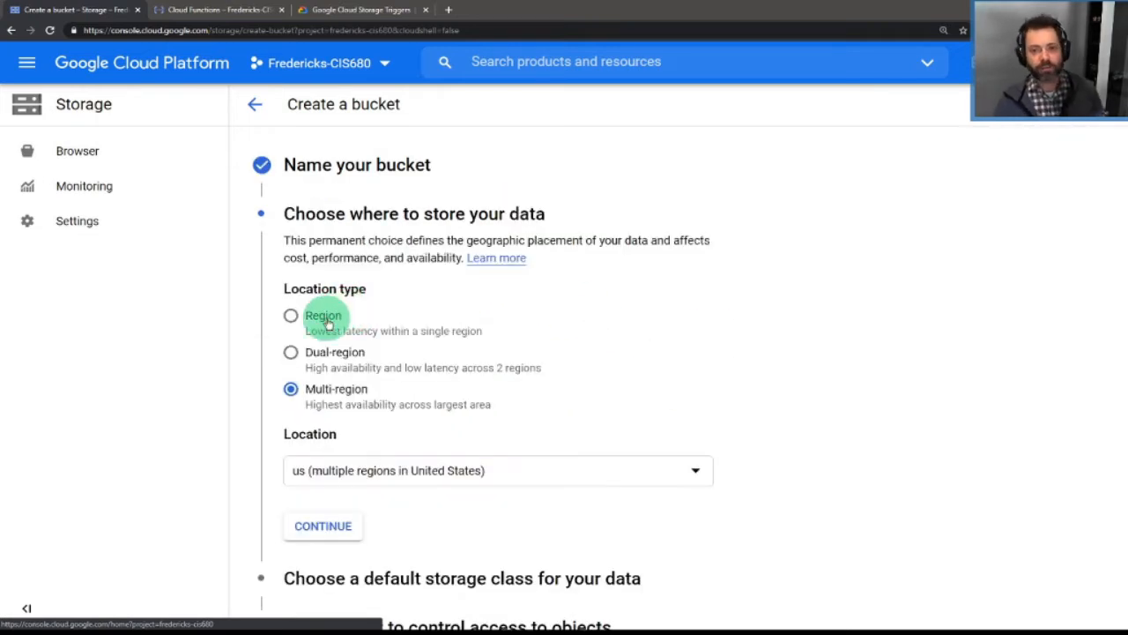
Set the bucket's location type to Region with us-east1 (South Carolina) and accept the Standard storage class
click(328, 324)
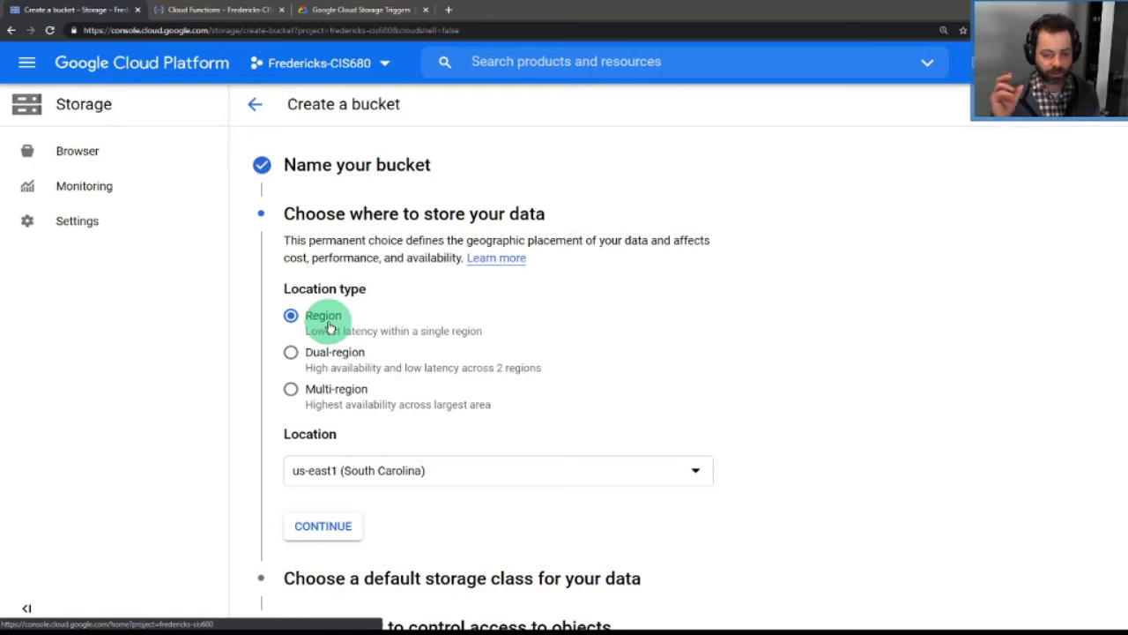
scroll(388, 381, down, 2)
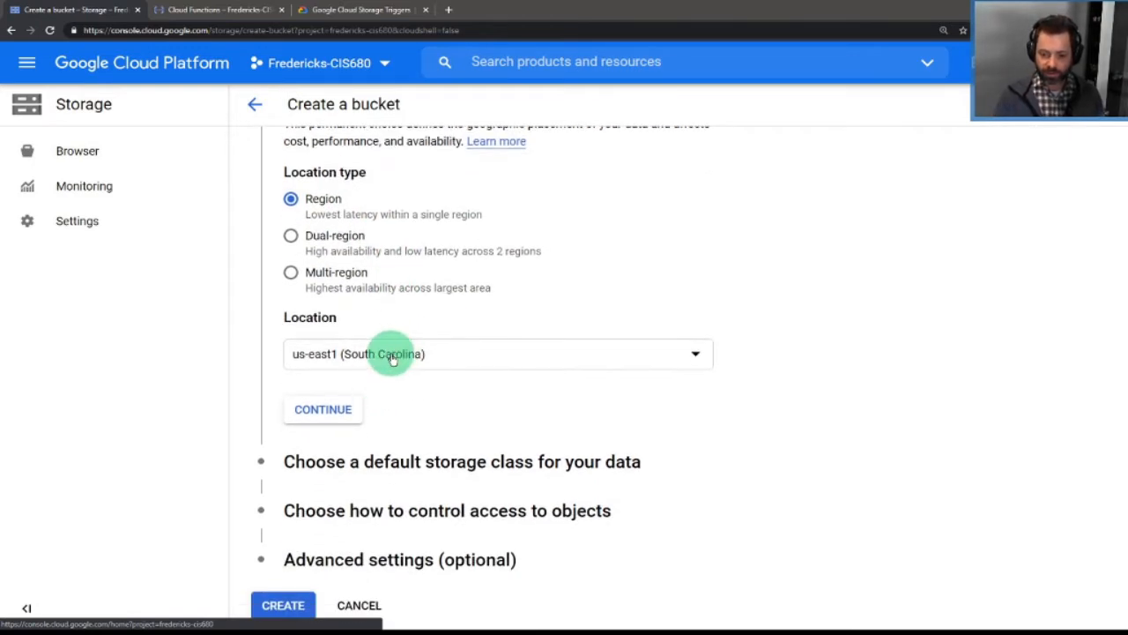
click(324, 408)
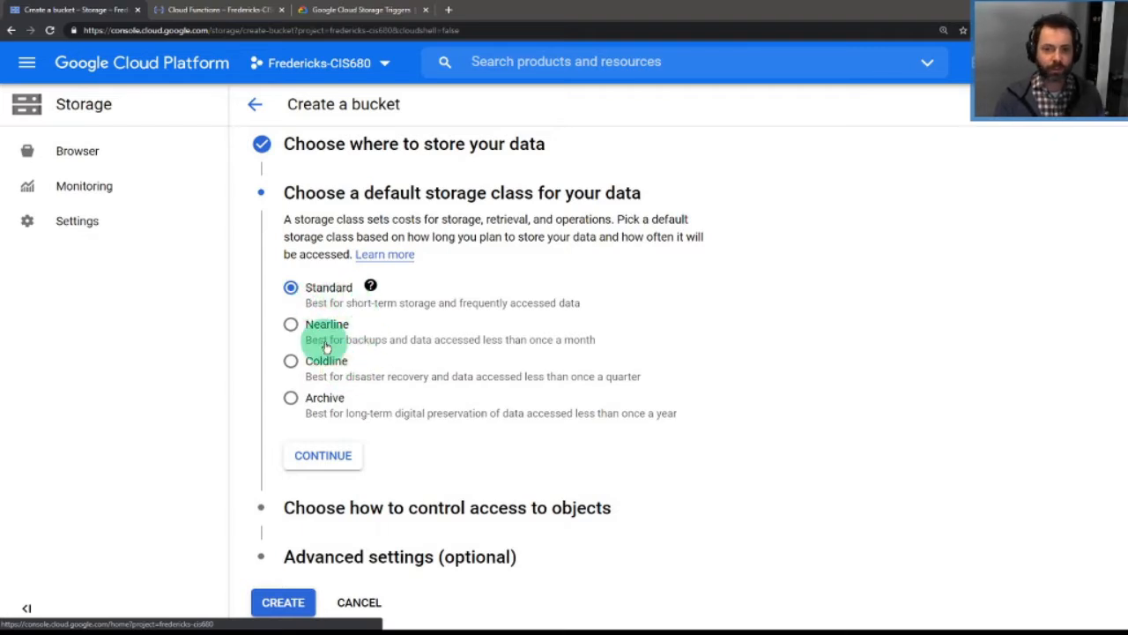
click(323, 451)
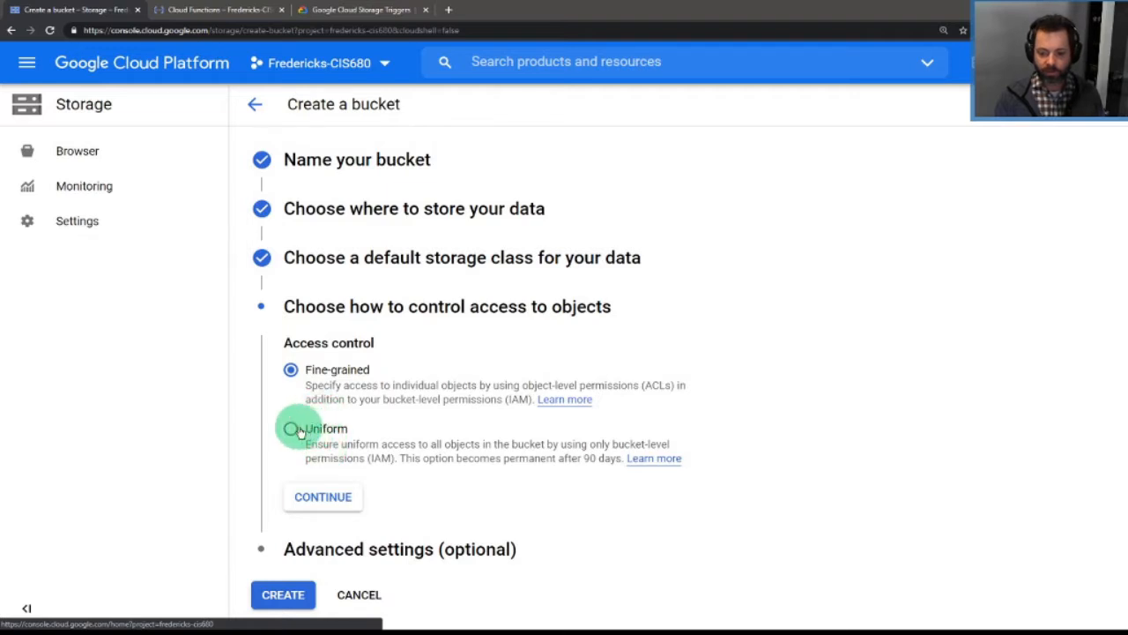
Set the bucket's access control to Uniform, accept the Google-managed encryption key, and create the bucket
click(292, 430)
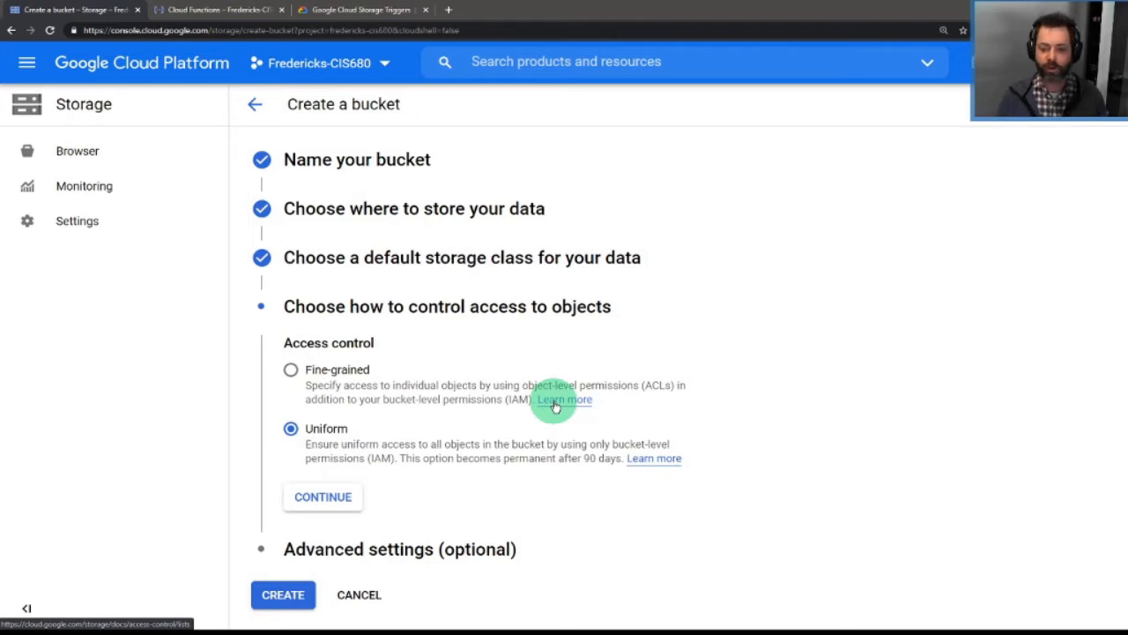
click(319, 498)
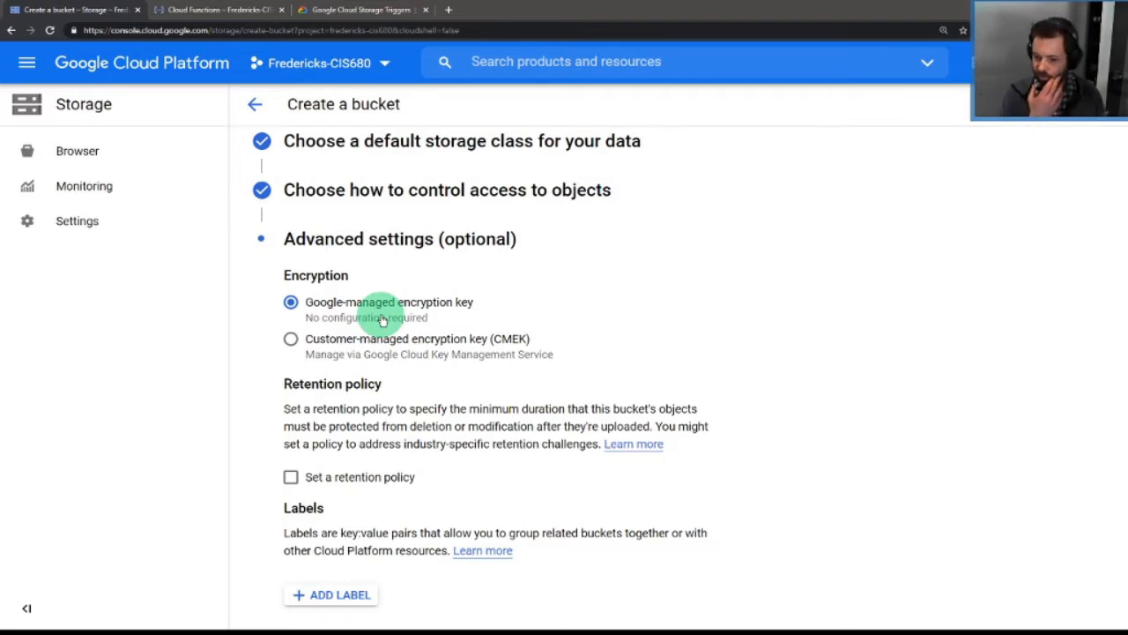
scroll(388, 308, down, 1)
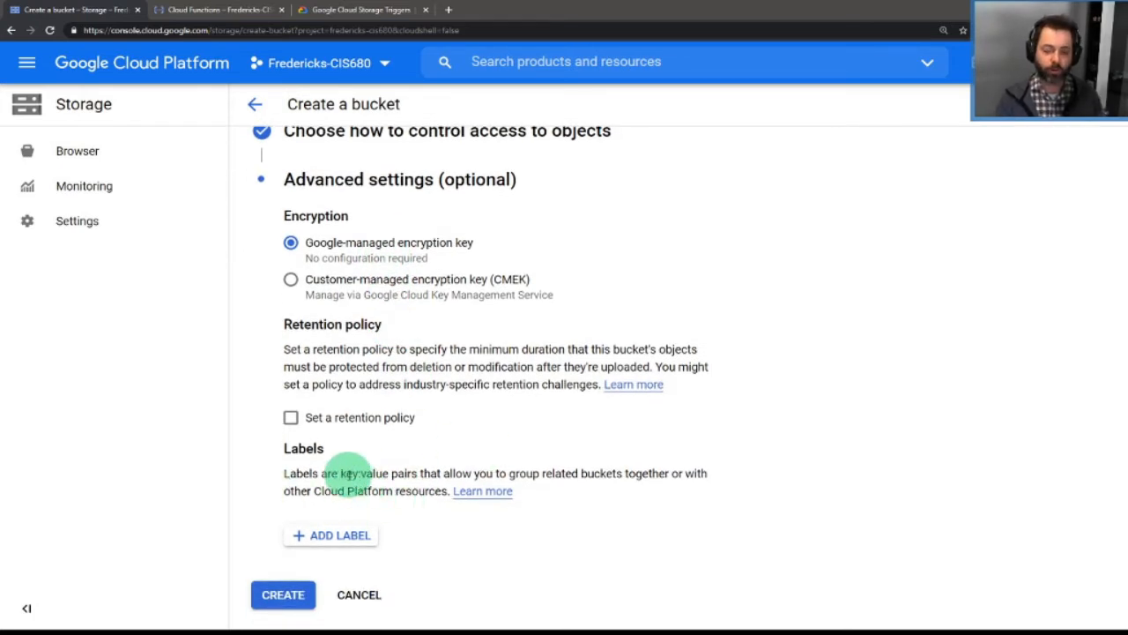
click(283, 595)
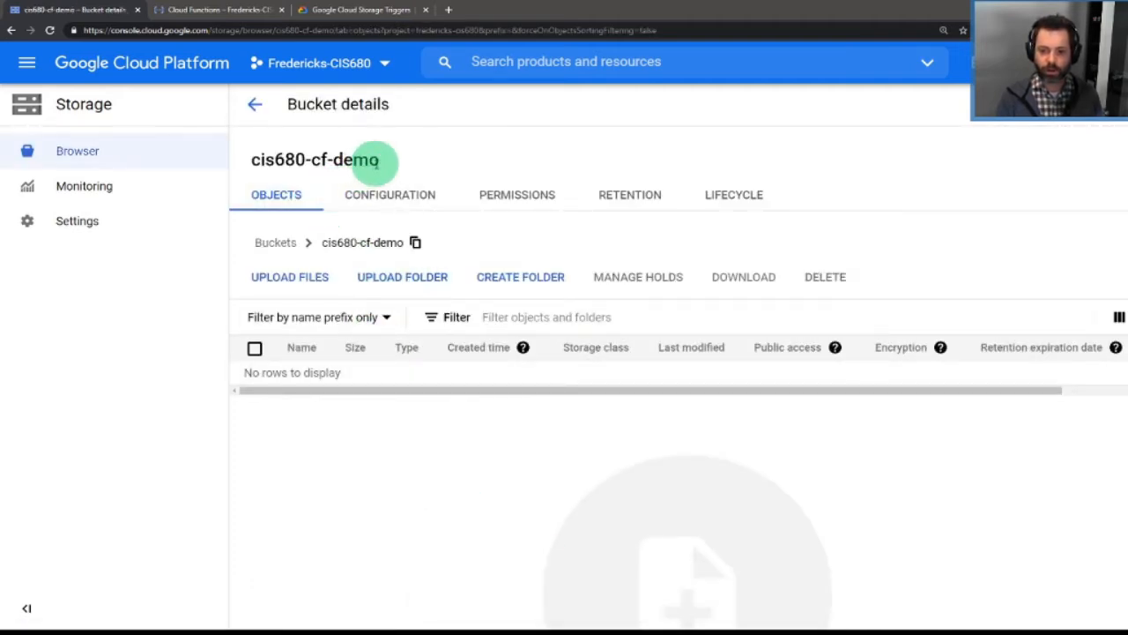
drag(373, 160, 252, 159)
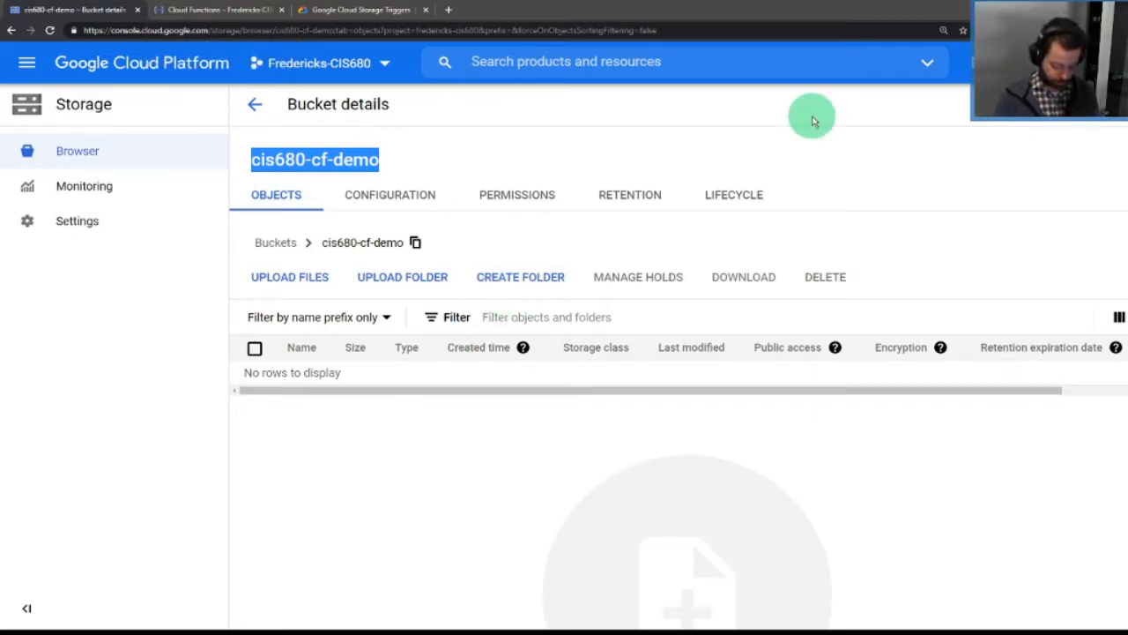
key(ctrl+minus)
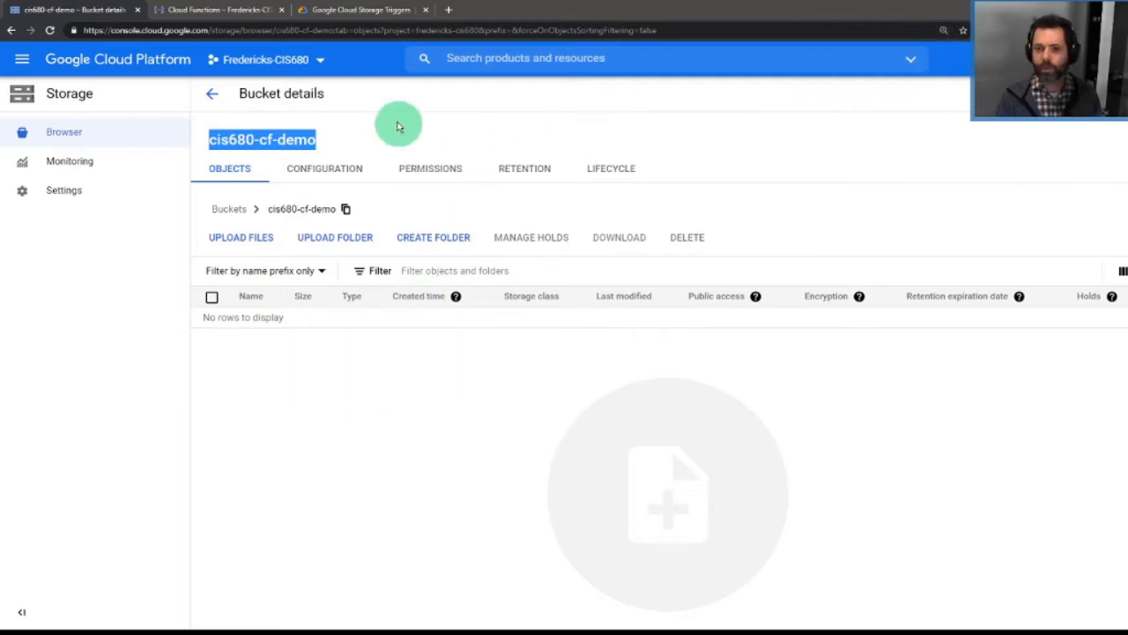
click(326, 137)
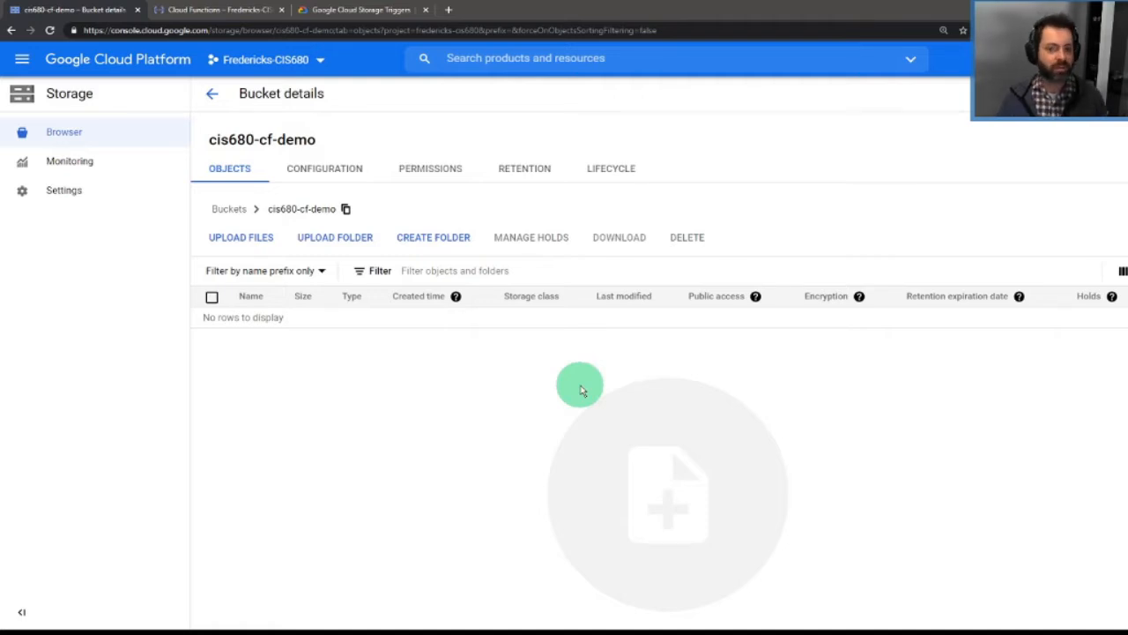
Switch to the Google Cloud Storage Triggers guide and examine its Python sample function for Cloud Storage events
click(323, 10)
scroll(358, 292, down, 2)
scroll(358, 289, down, 5)
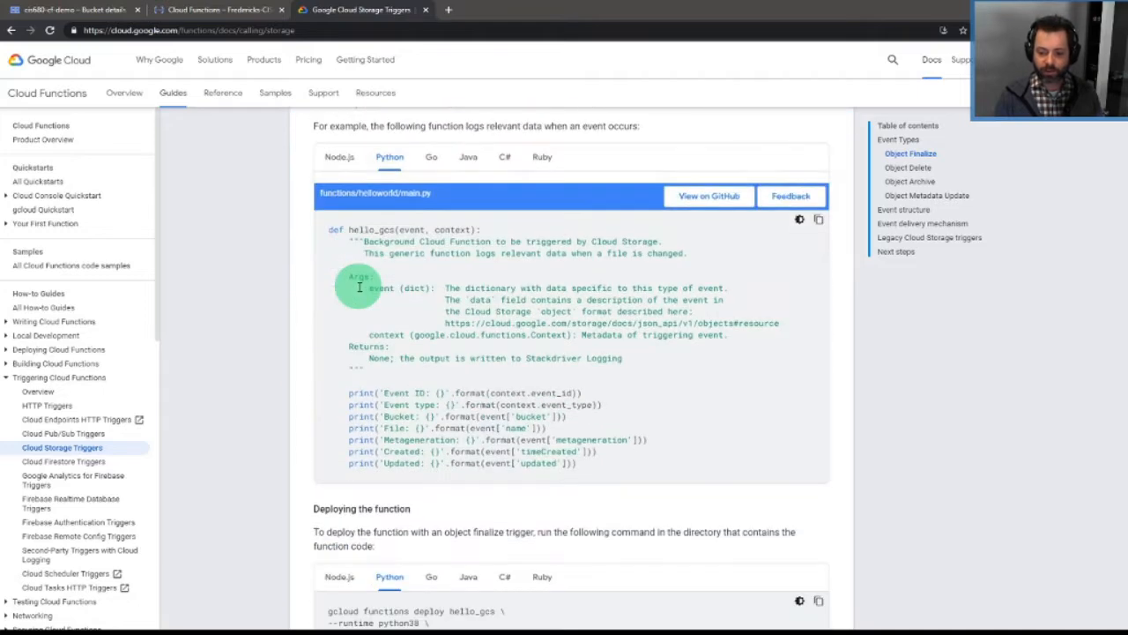
drag(329, 230, 584, 461)
right_click(540, 443)
click(539, 442)
click(503, 232)
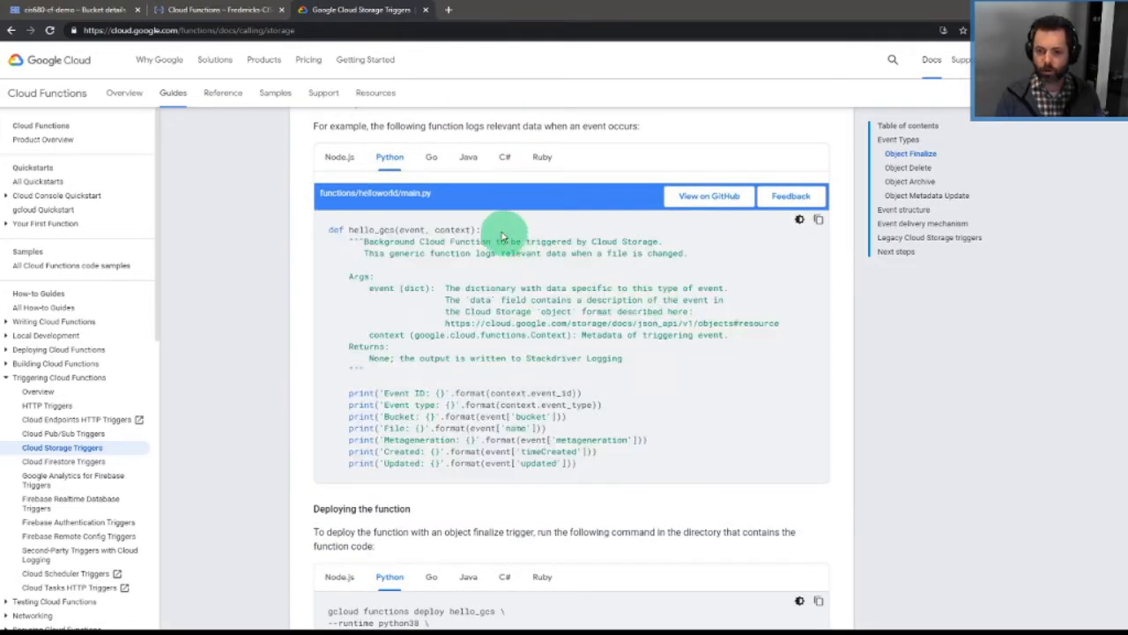
scroll(446, 232, up, 1)
scroll(439, 269, down, 2)
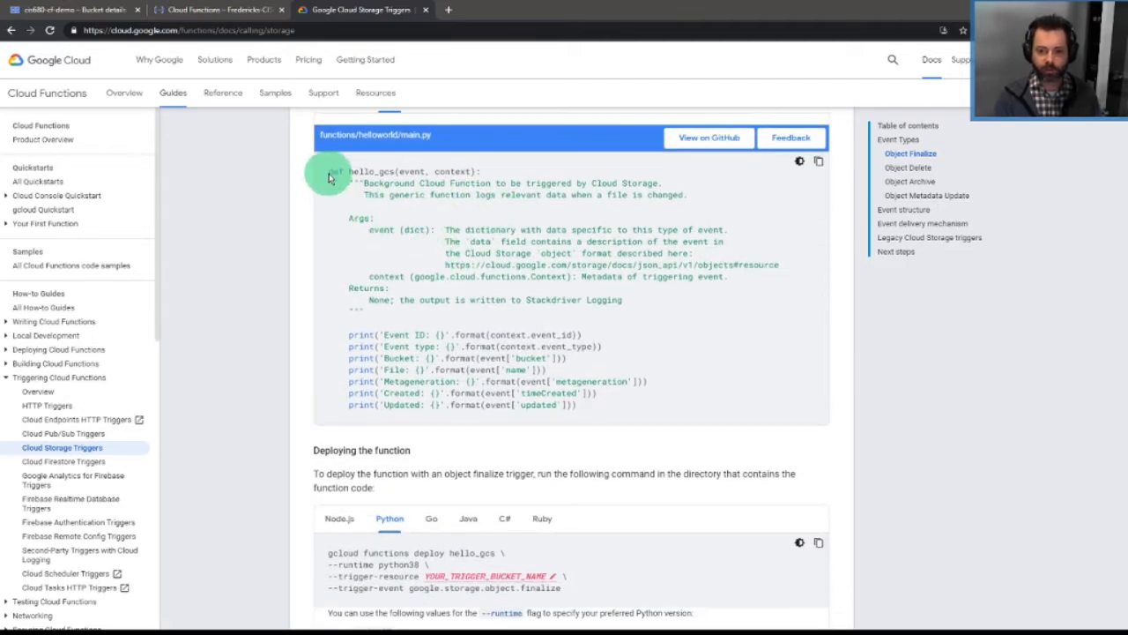
Examine the hello_gcs signature, its event and context parameters, its print statements, and the Python deployment command
drag(329, 173, 482, 175)
click(486, 181)
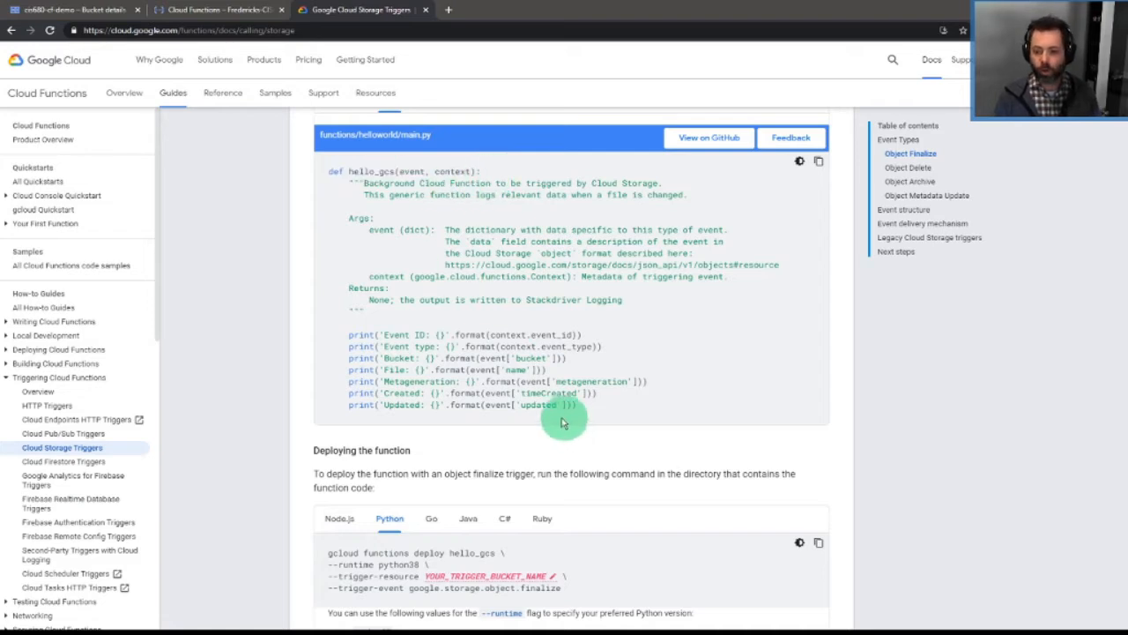
scroll(562, 419, down, 1)
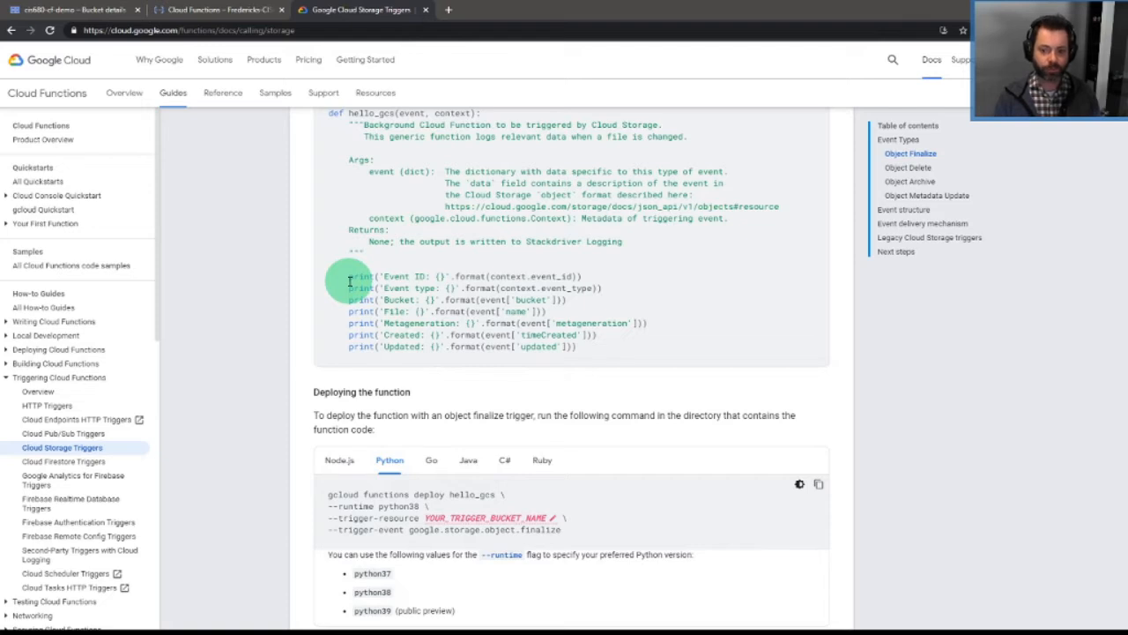
drag(350, 278, 602, 348)
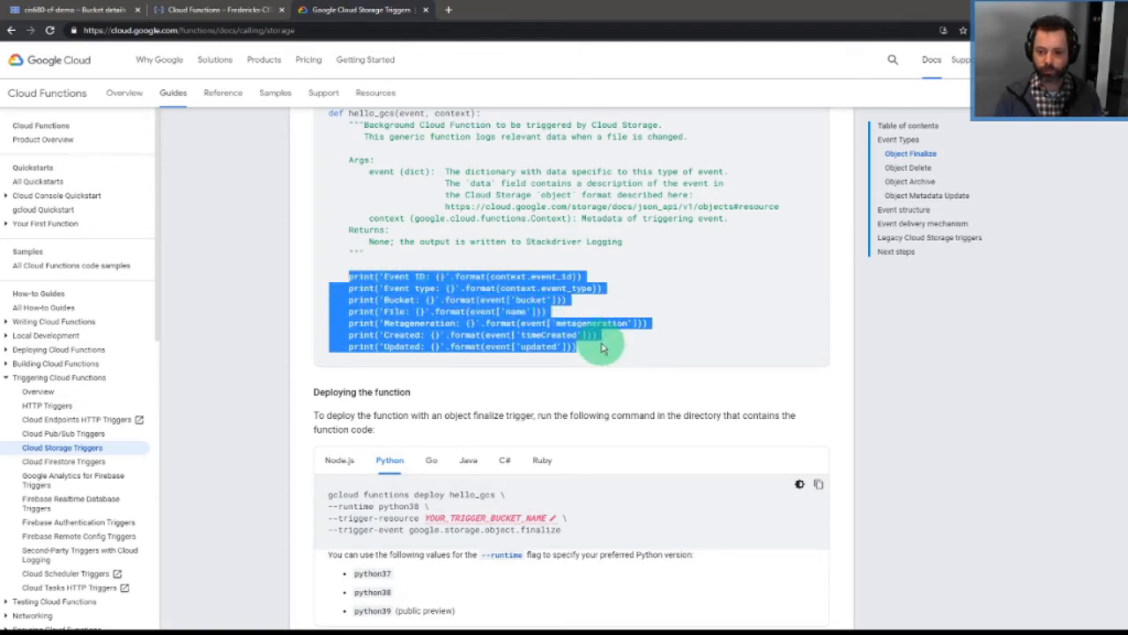
click(602, 349)
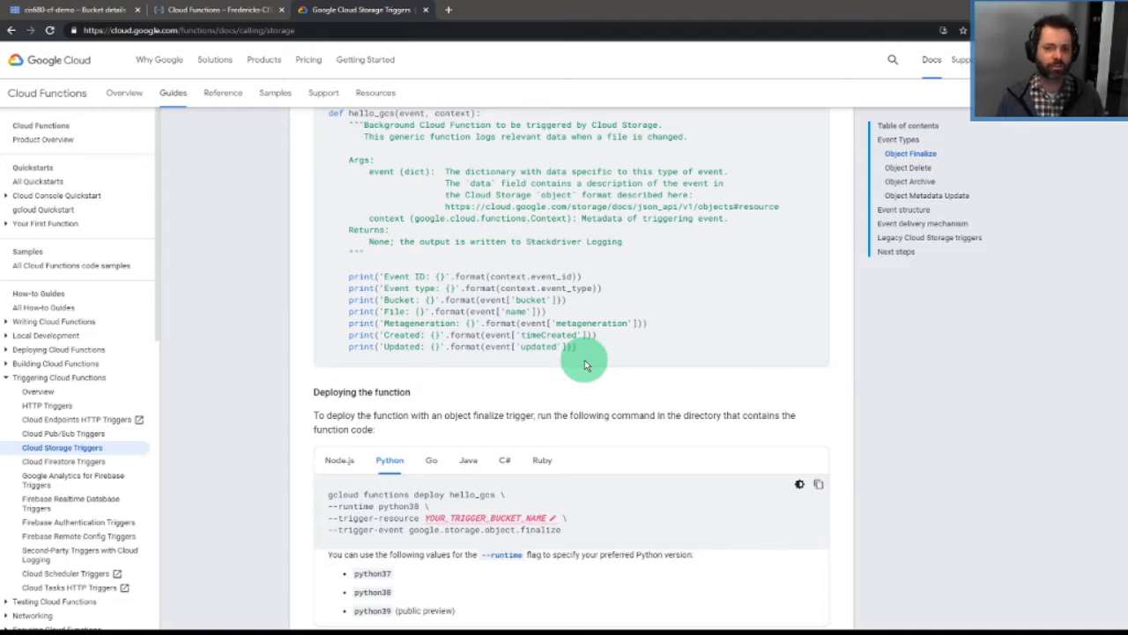
scroll(559, 327, up, 1)
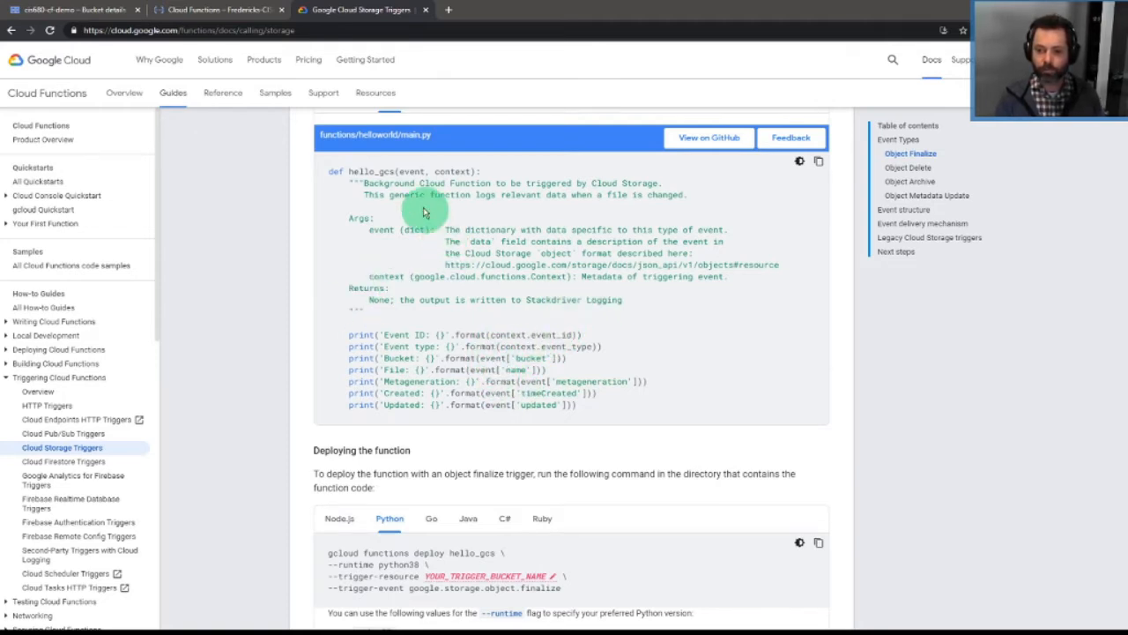
drag(399, 171, 470, 171)
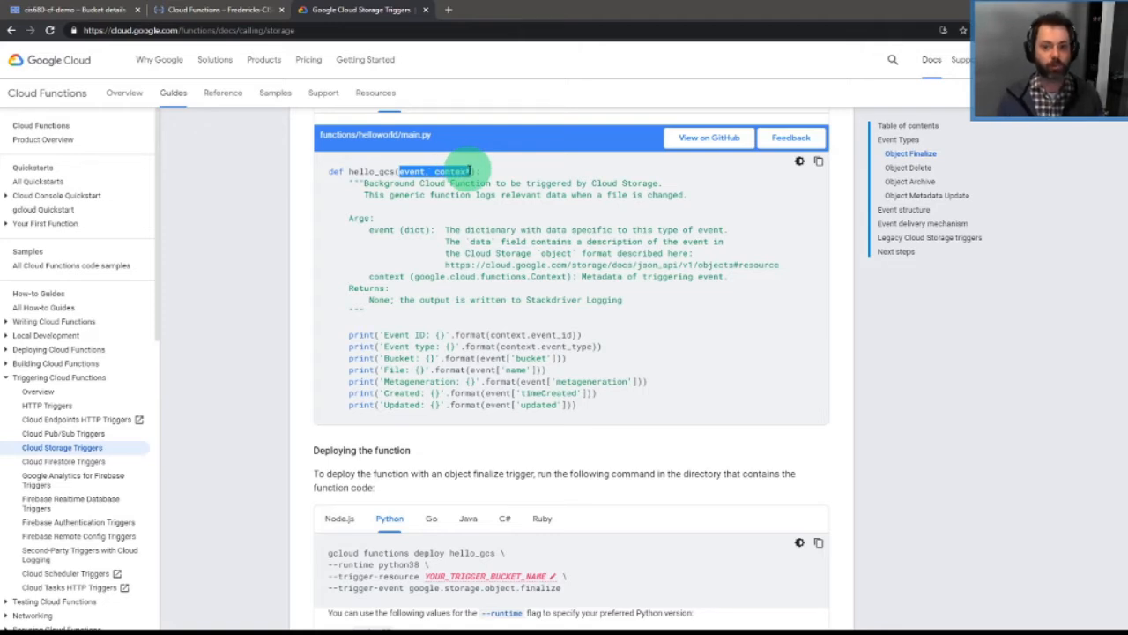
scroll(516, 361, down, 2)
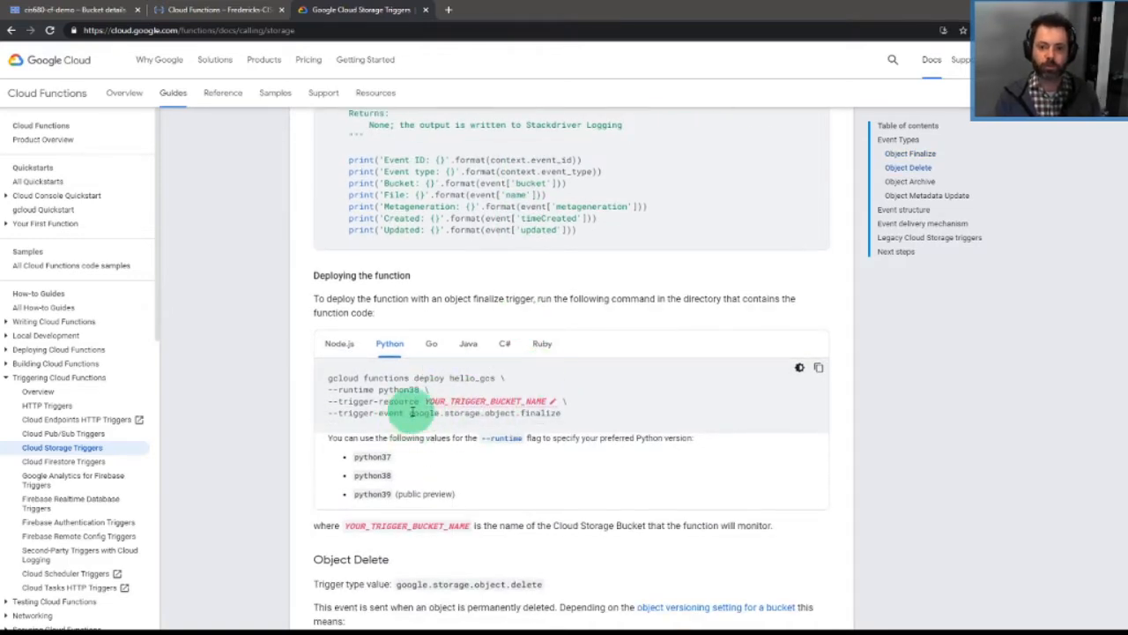
Return to the cis680-cf-demo bucket details and open Cloud Shell
click(95, 10)
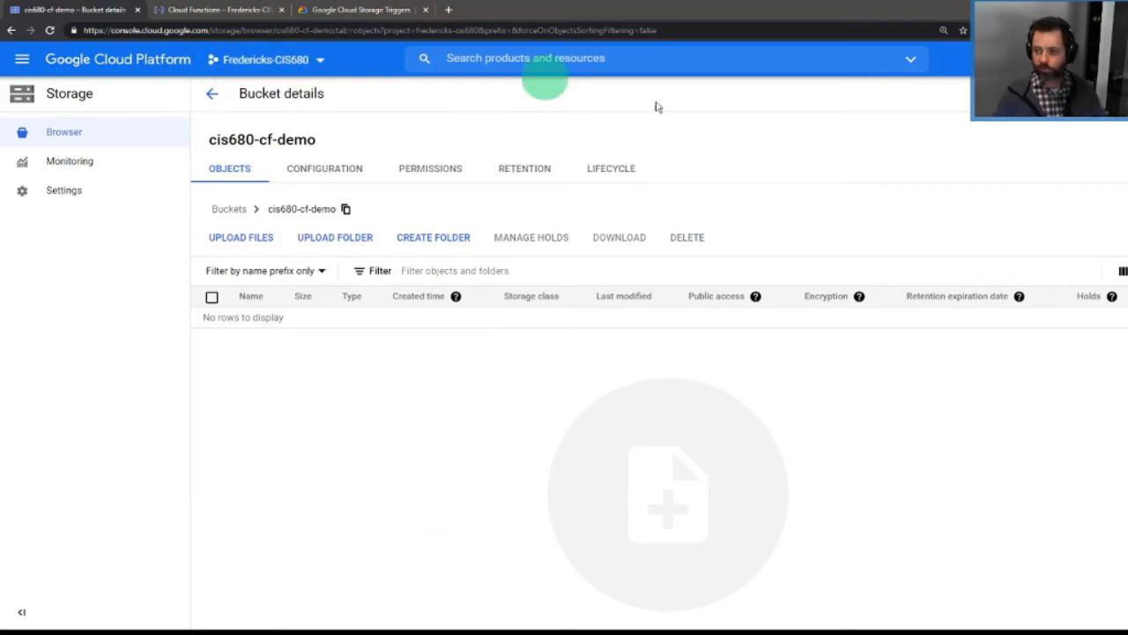
click(1016, 59)
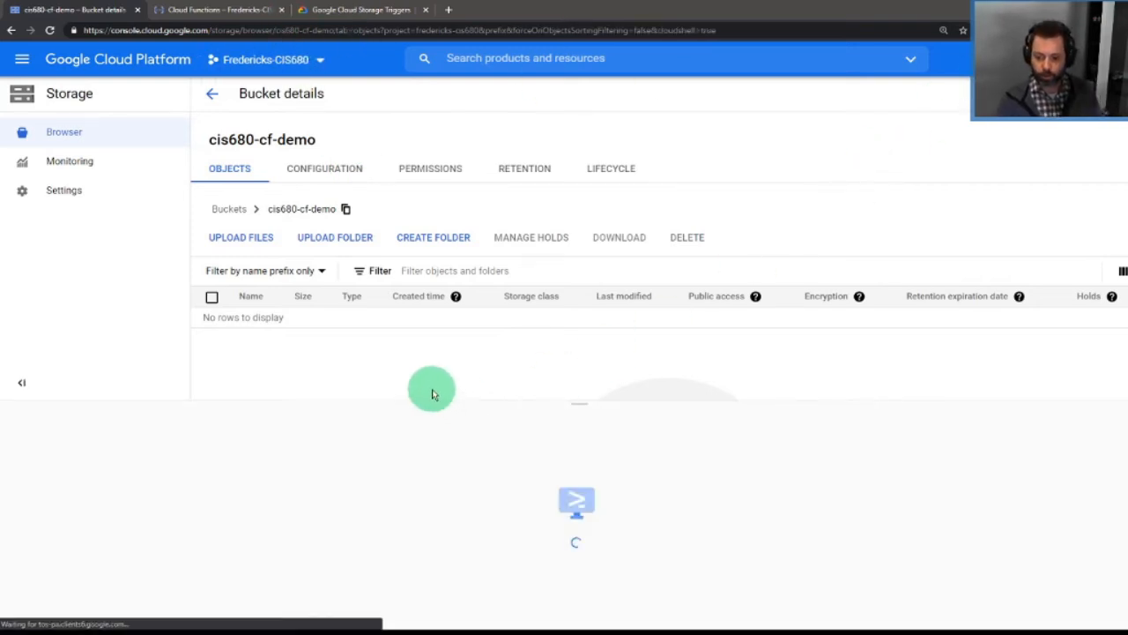
Enlarge the Cloud Shell terminal and create a directory named cf-dmeo in the home folder
drag(432, 401, 446, 229)
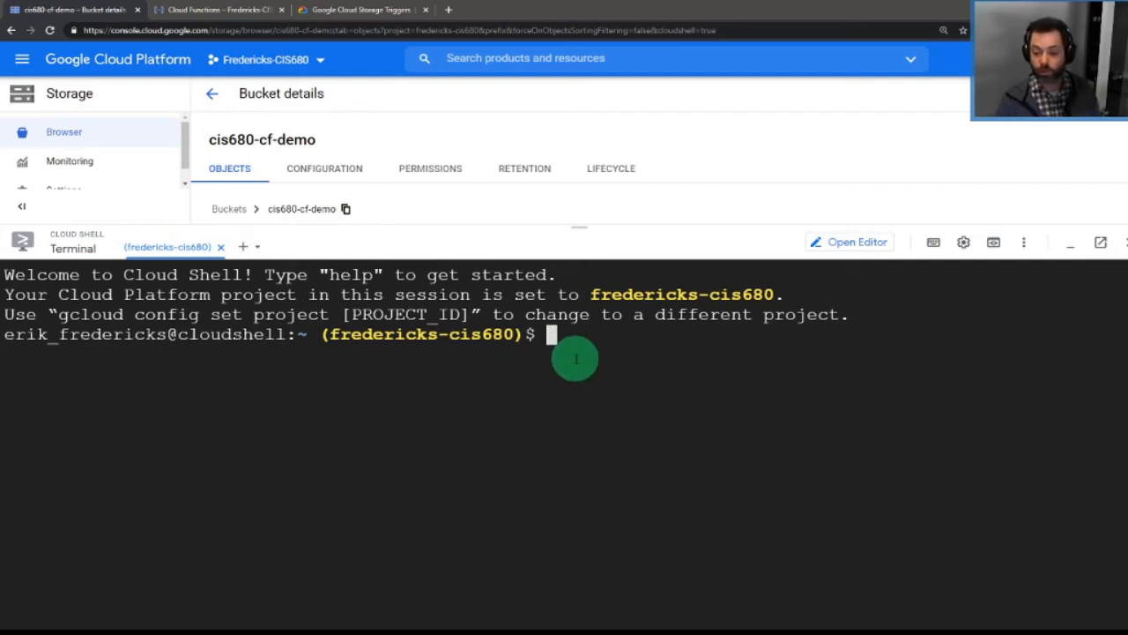
text(mkdi)
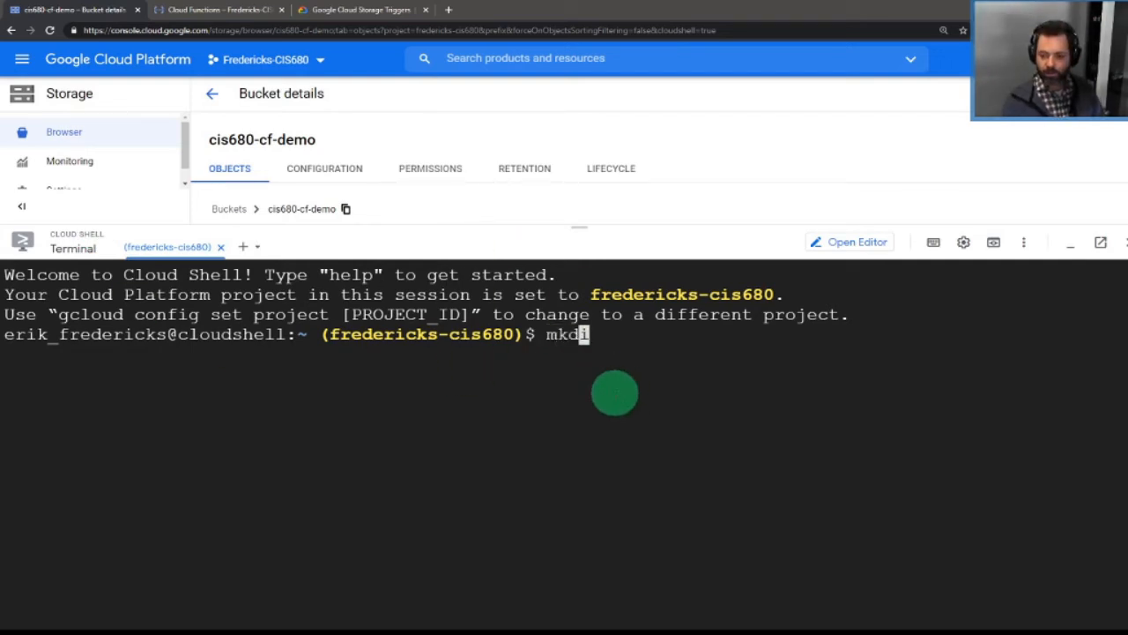
text(r cf-dmeo)
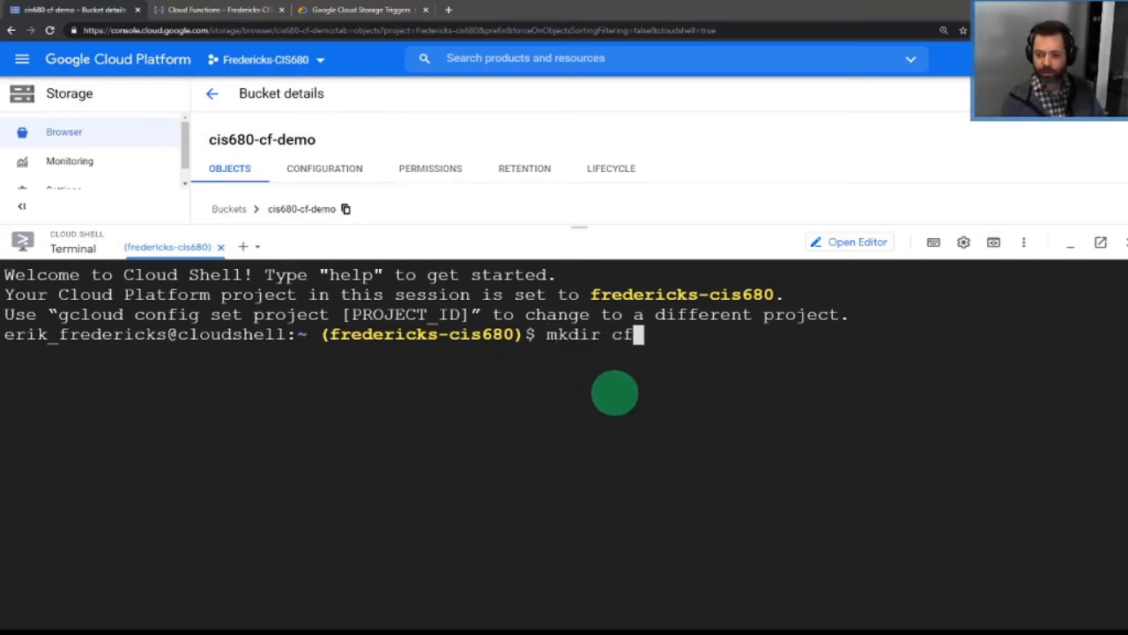
key(Return)
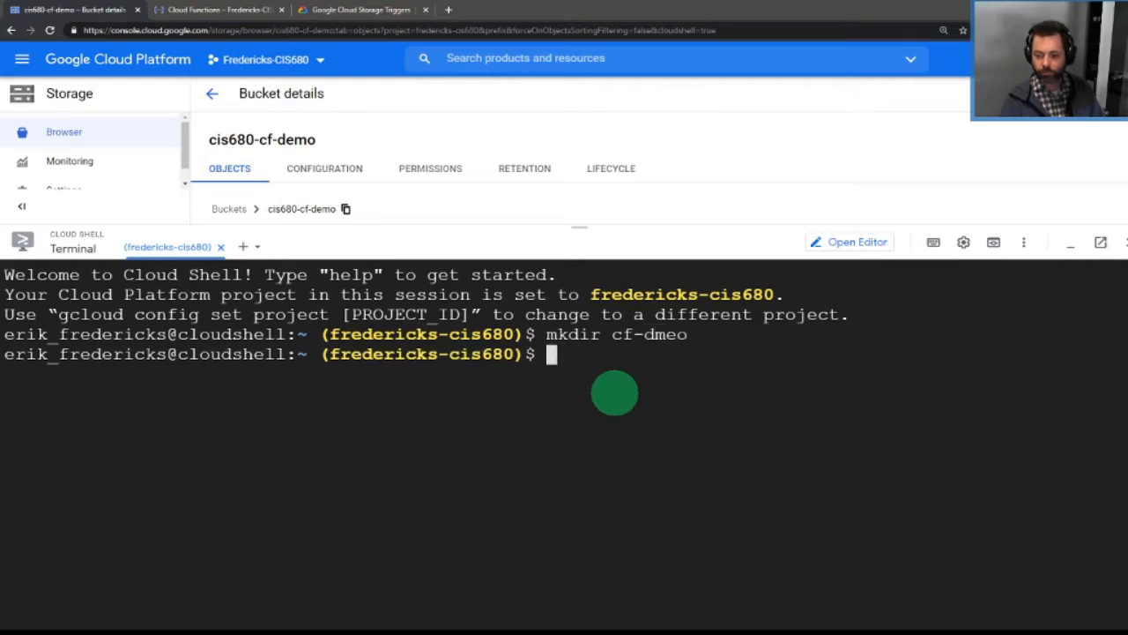
Rename the cf-dmeo directory to cf-demo and change into it
text(m)
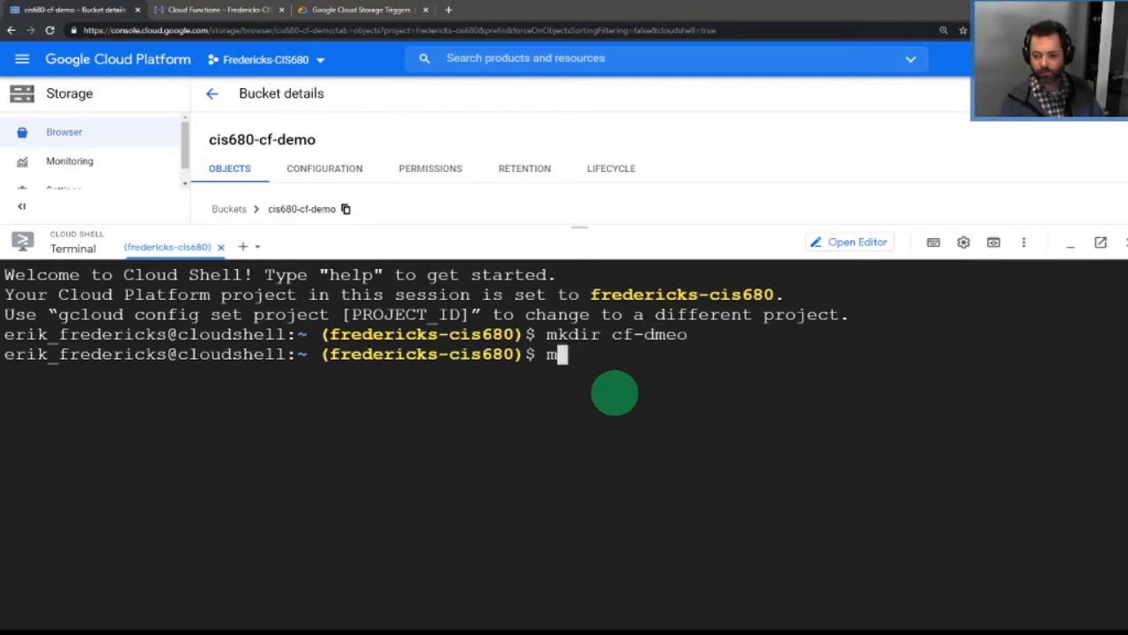
text( vv cf-dmeo/)
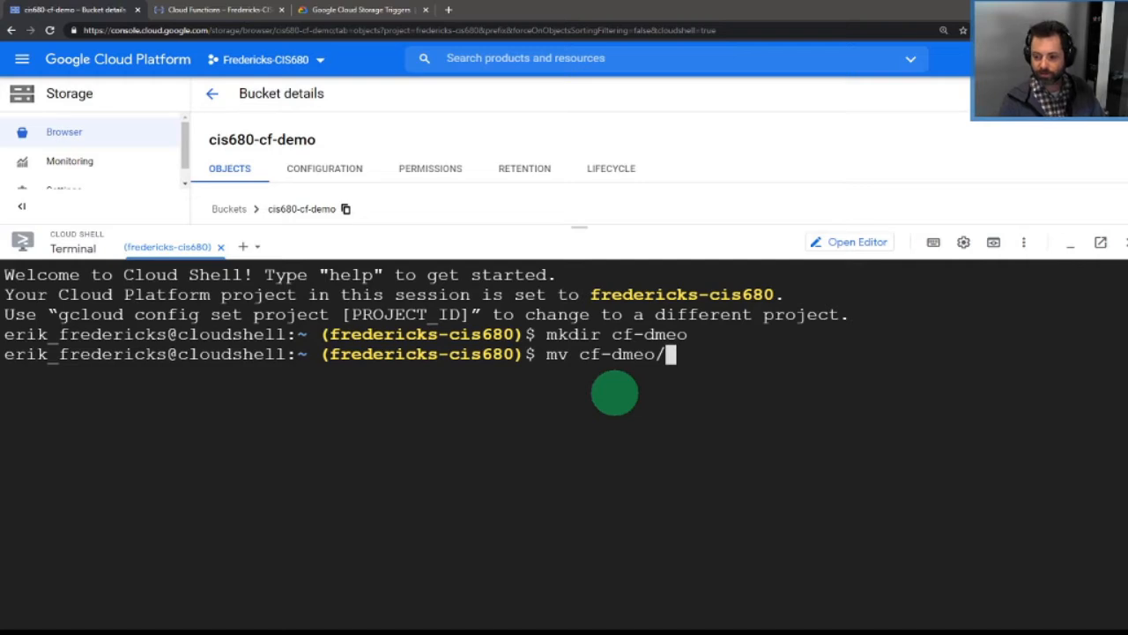
text( cf-demo)
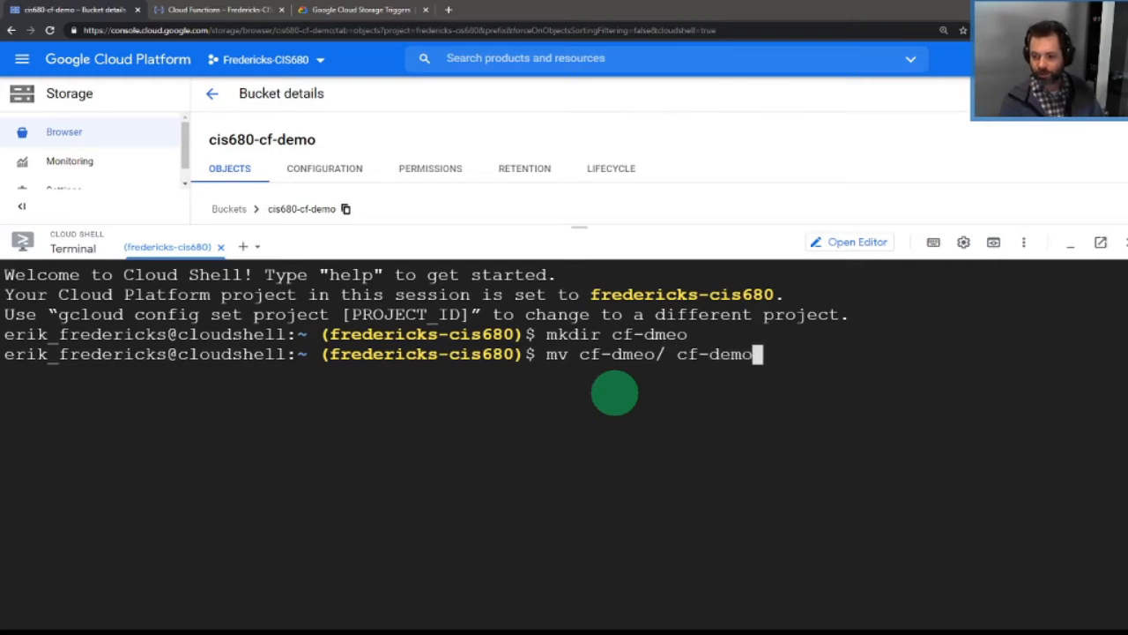
key(Return)
text(cd cf-demo/)
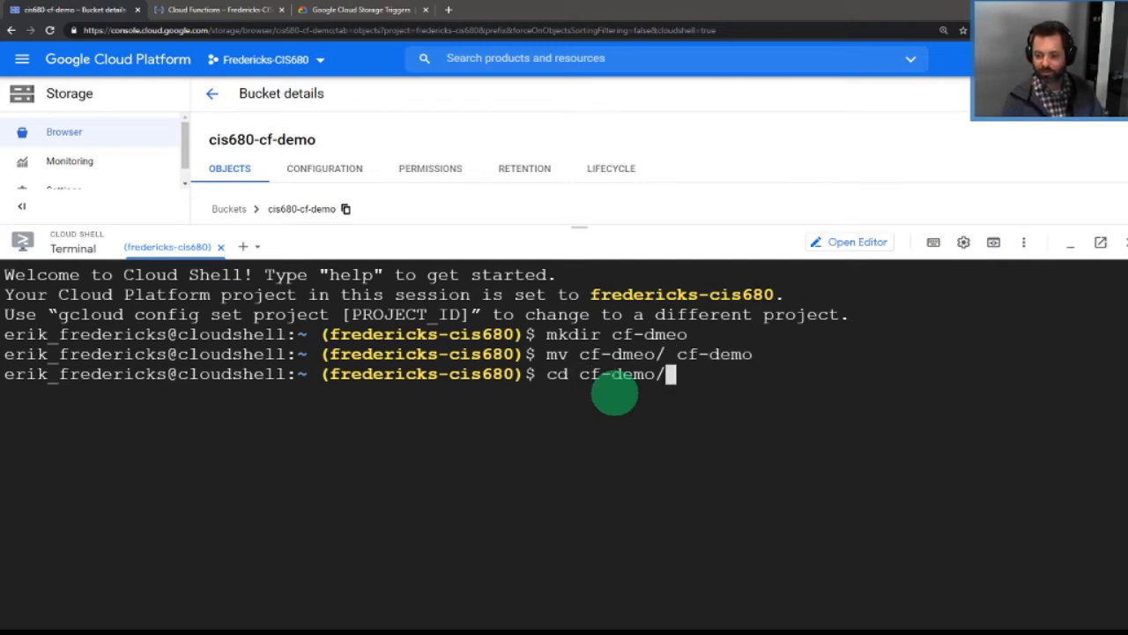
key(Return)
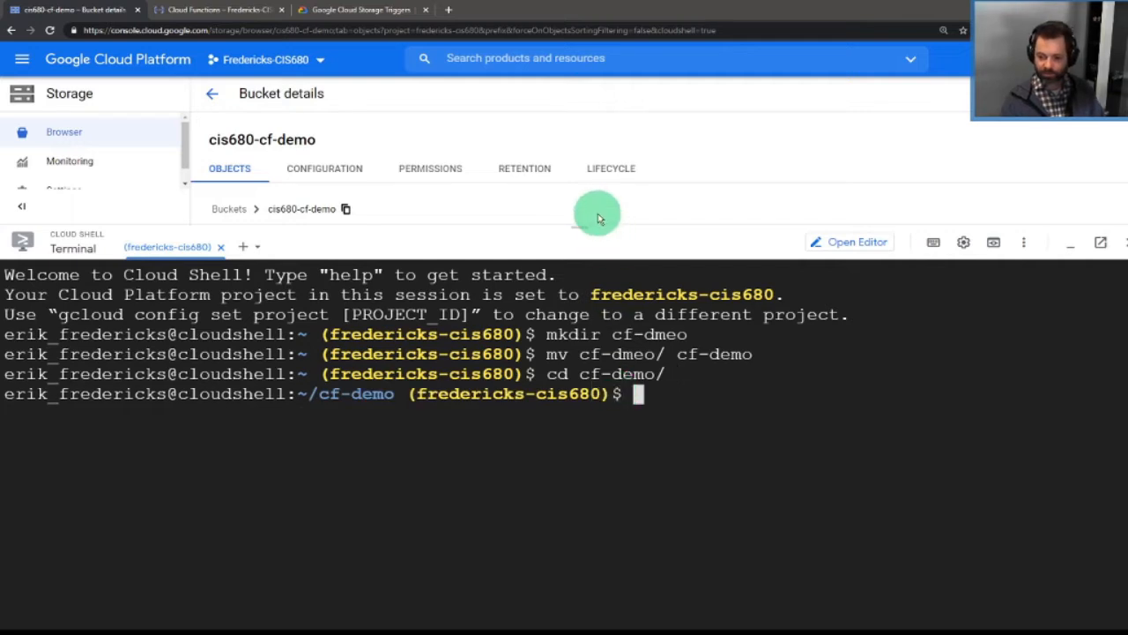
Create main.py in vim and paste the copied hello_gcs sample function into it
text(vim ma)
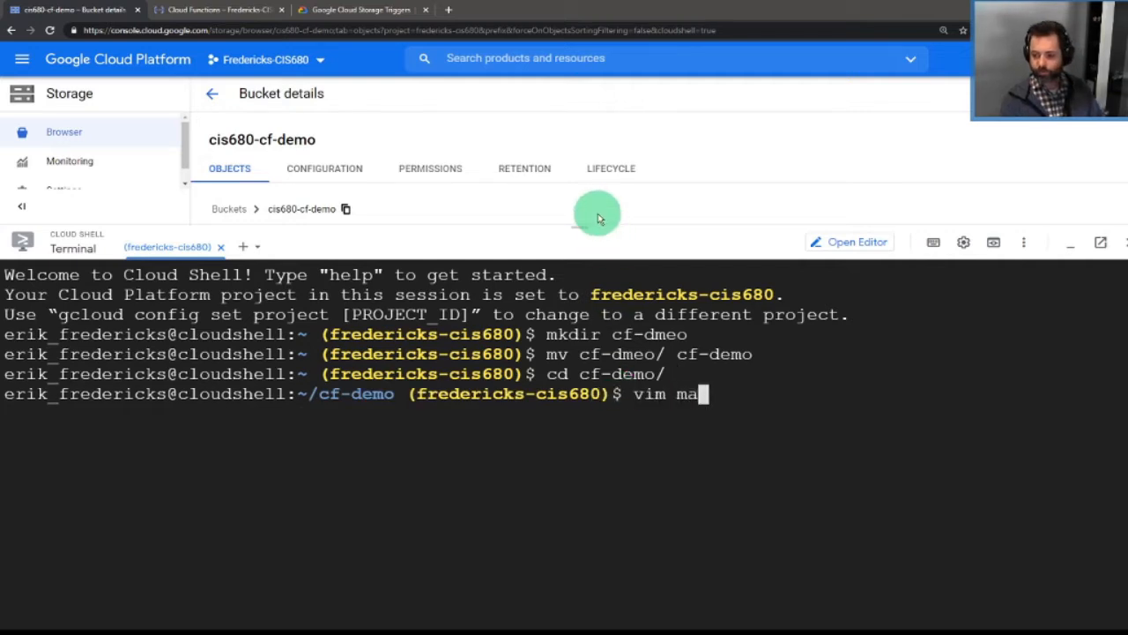
text(in.py)
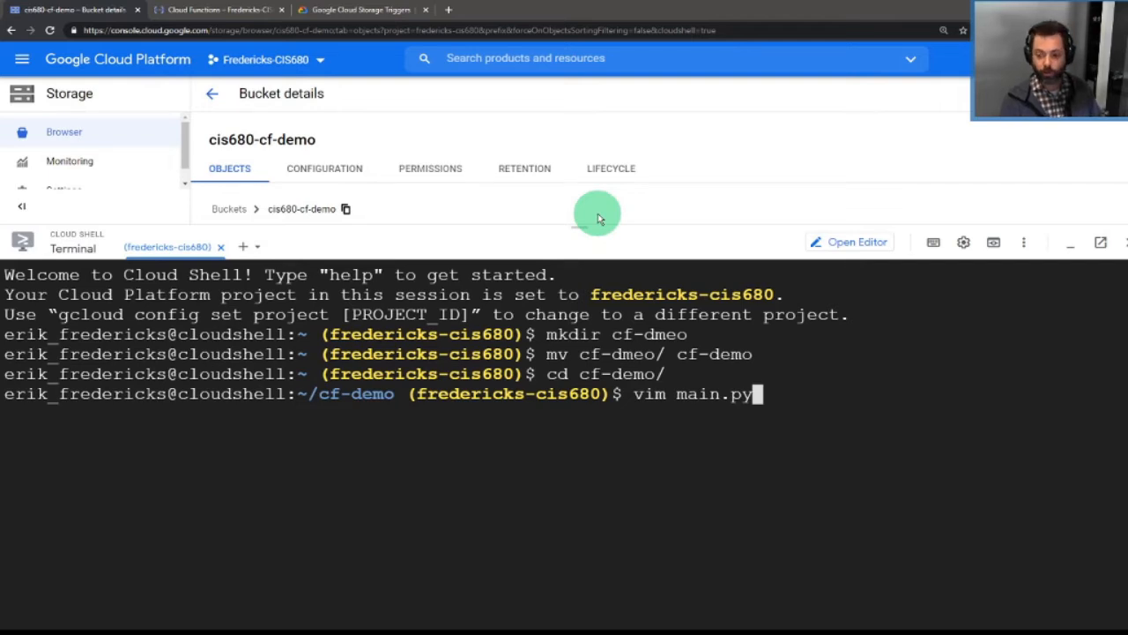
key(Return)
key(i)
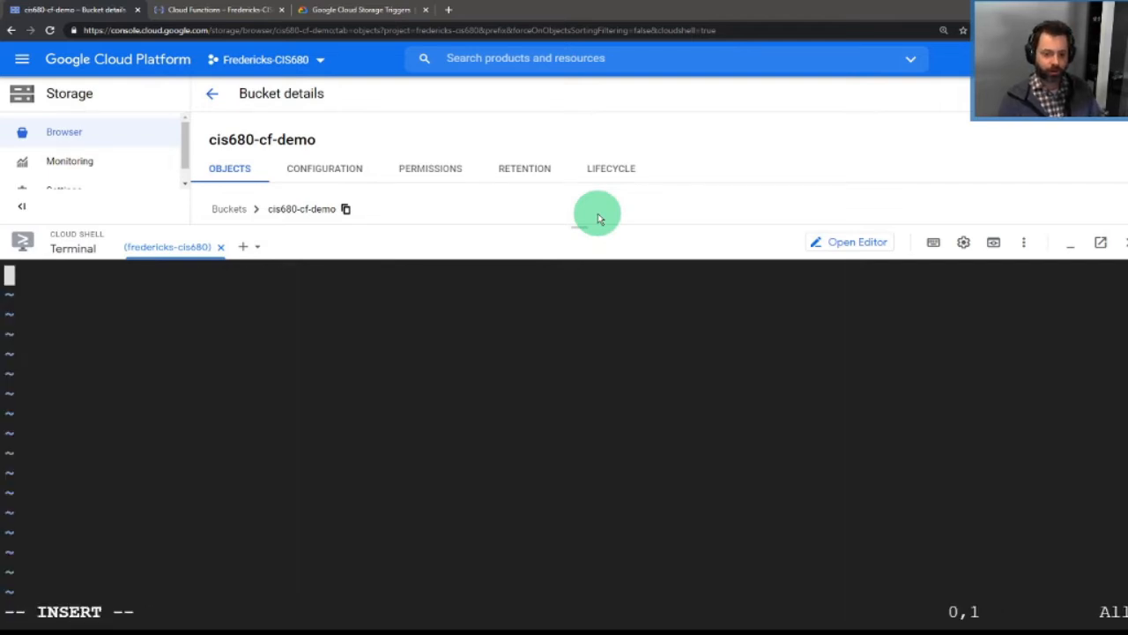
key(ctrl+v)
key(Escape)
Set vim's color scheme to desert
text(:color)
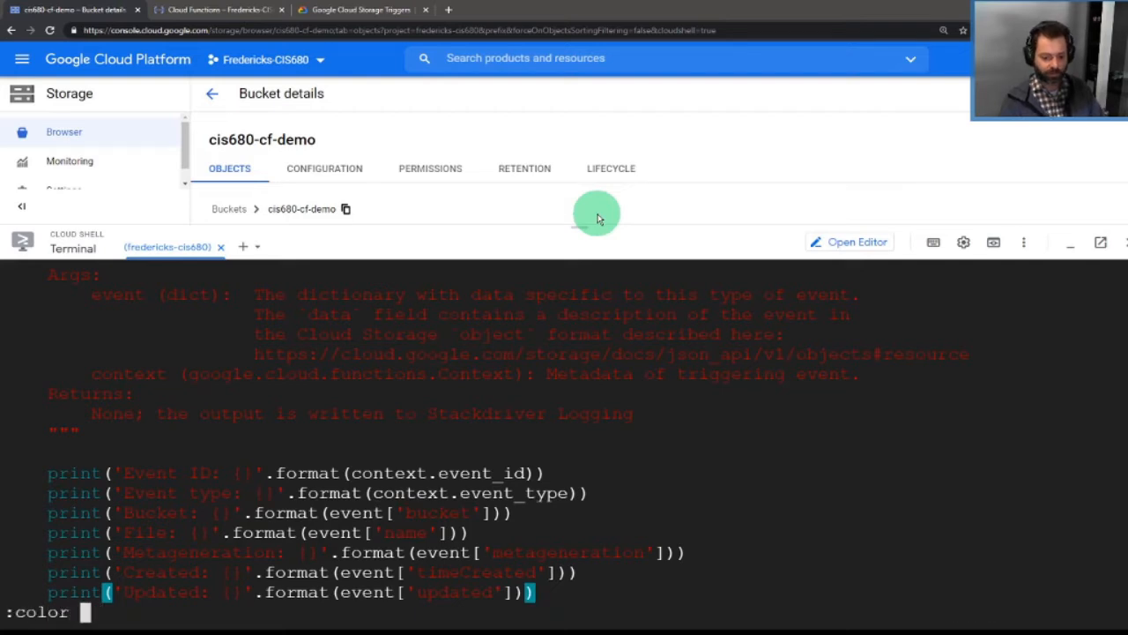
key(BackSpace)
text(s desert)
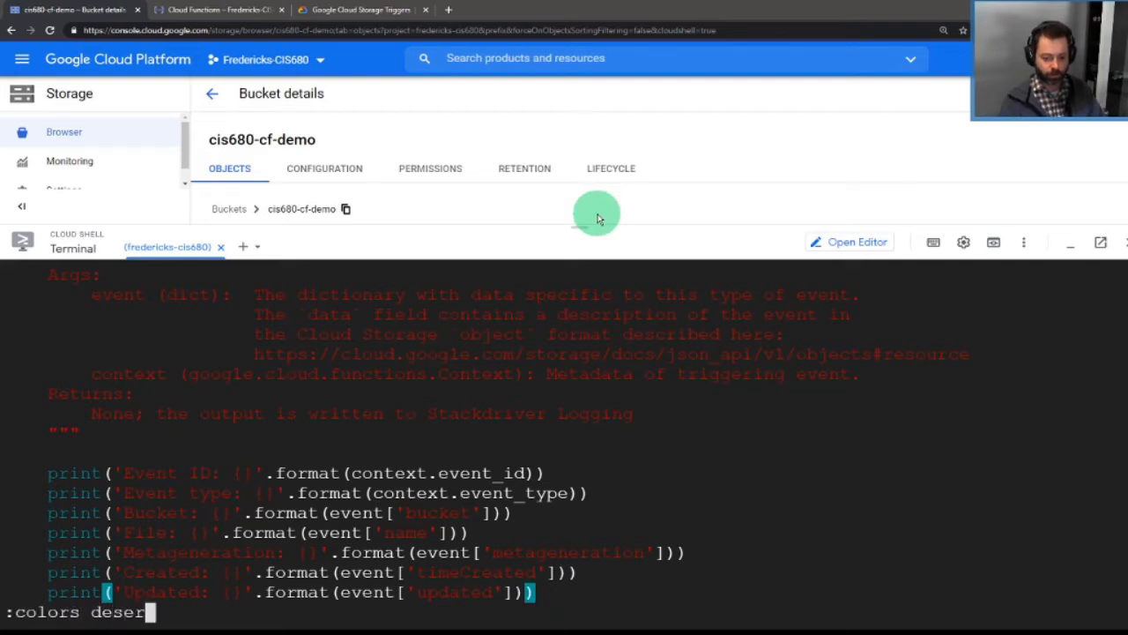
key(Return)
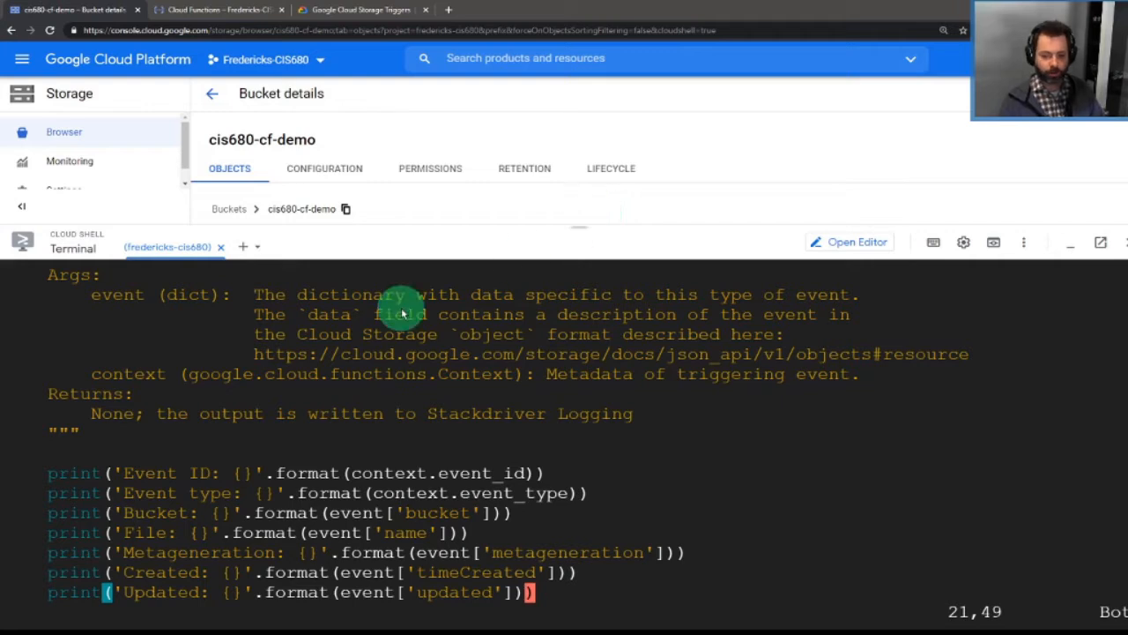
Review the pasted function in main.py from its hello_gcs signature through the docstring to the last print statement
key(k)
key(k)
key(k)
key(k)
key(k)
key(k)
key(k)
key(k)
key(k)
key(k)
key(k)
key(k)
key(k)
key(k)
key(k)
key(k)
key(k)
key(k)
key(k)
key(k)
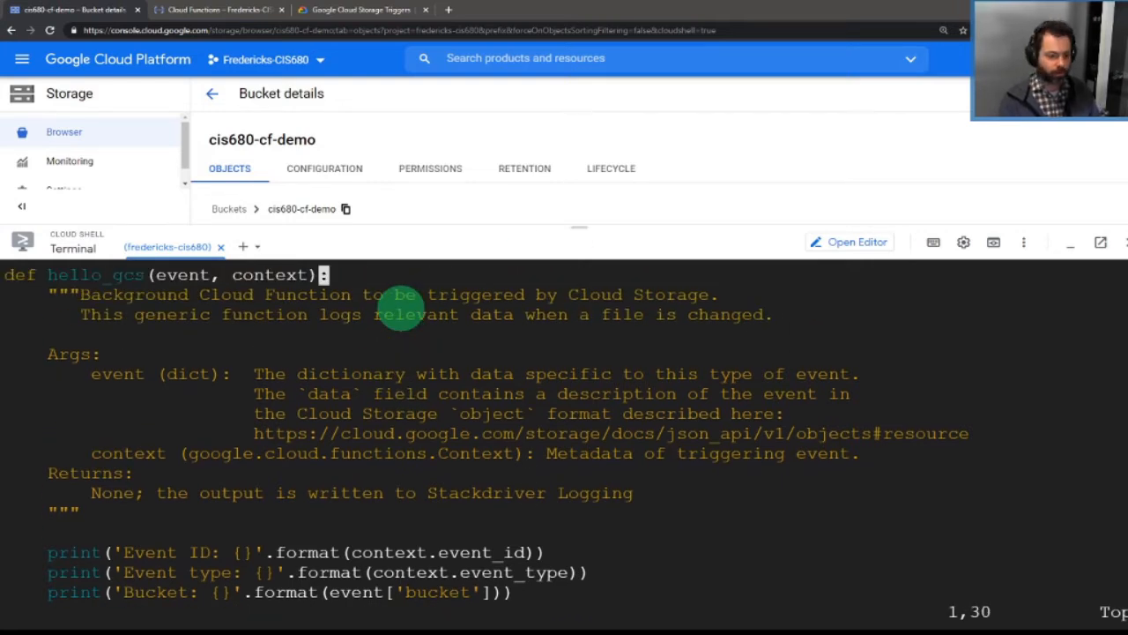
key(j)
key(j)
key(j)
key(j)
key(j)
key(j)
key(j)
key(j)
key(j)
key(j)
key(j)
key(j)
key(j)
key(j)
key(j)
key(j)
key(j)
key(j)
key(j)
key(j)
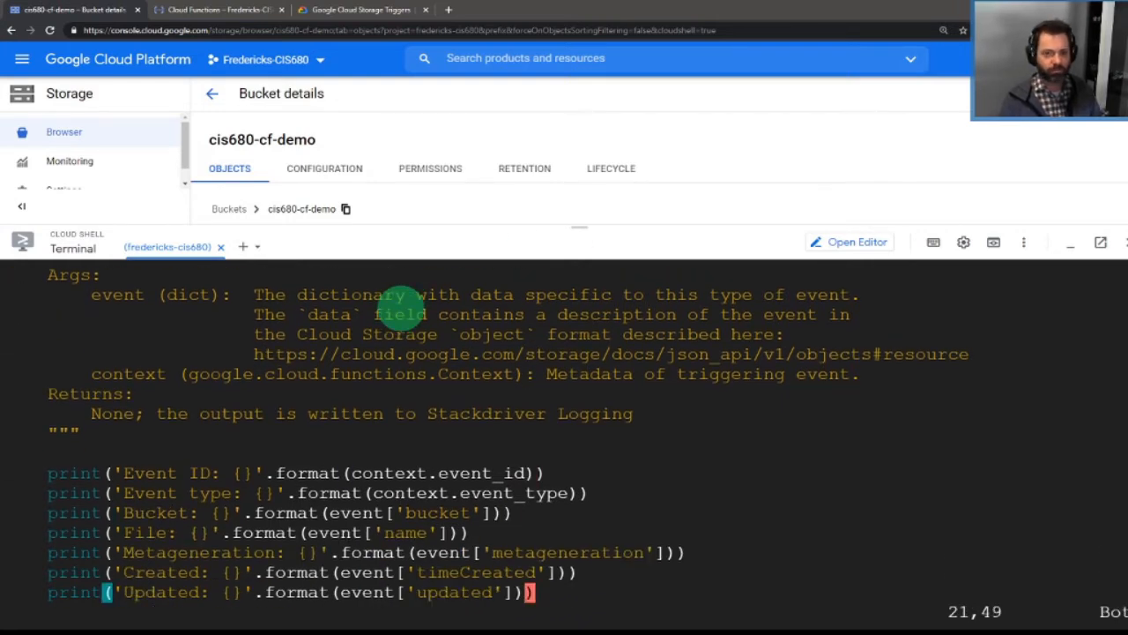
Save main.py and quit vim
key(k)
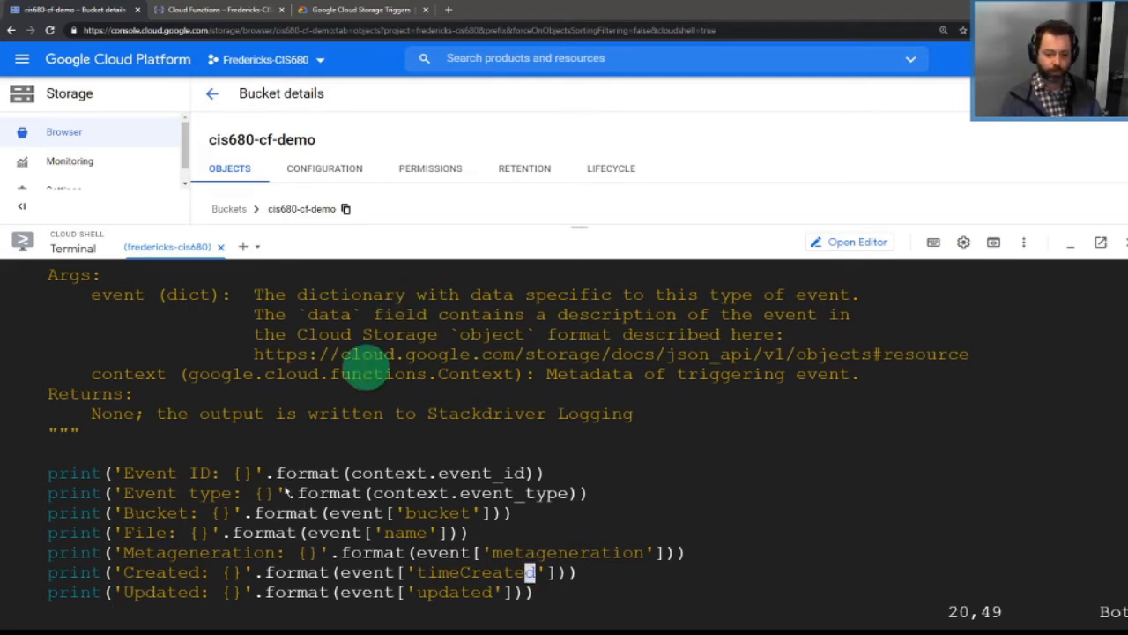
text(:wq)
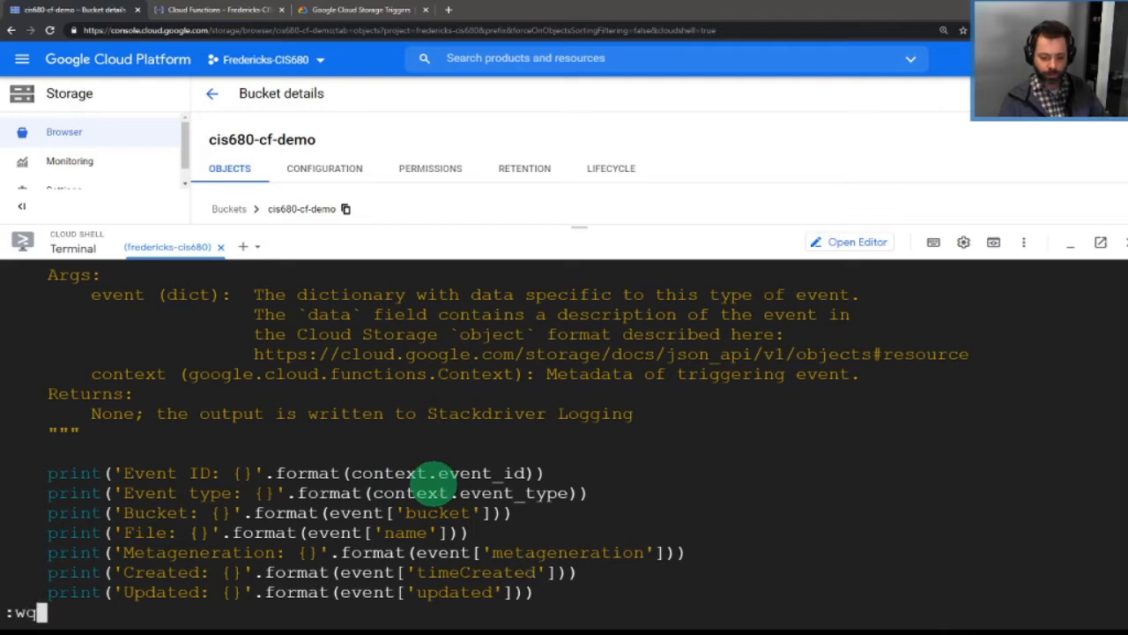
key(Return)
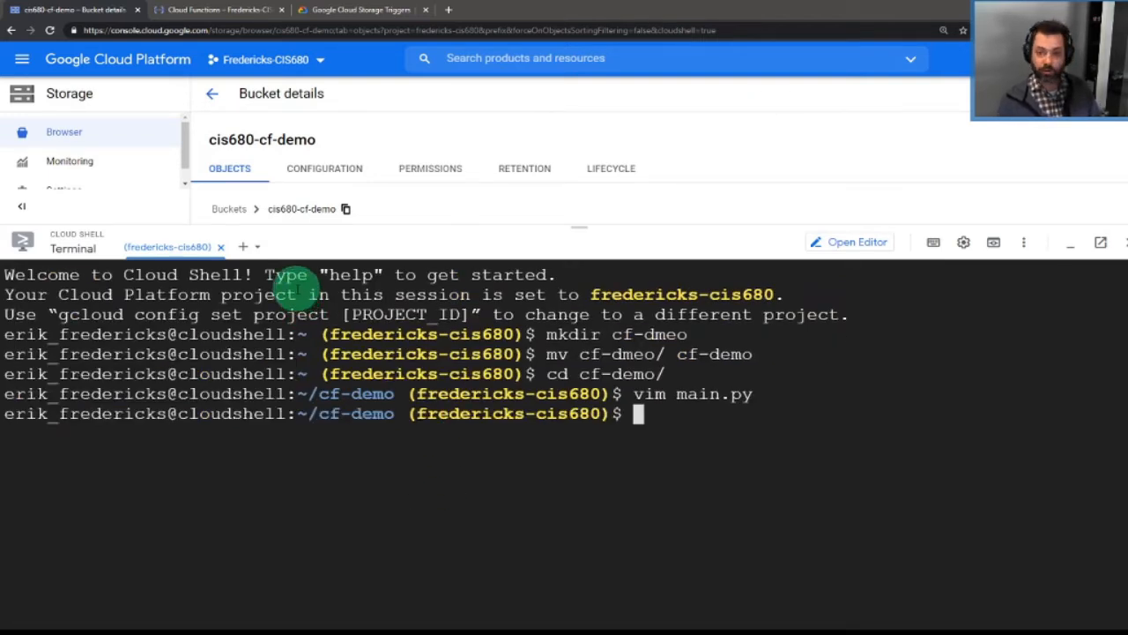
Look at the empty Cloud Functions page and examine the Python gcloud functions deploy command in the Google Cloud Storage Triggers guide
click(214, 9)
click(414, 6)
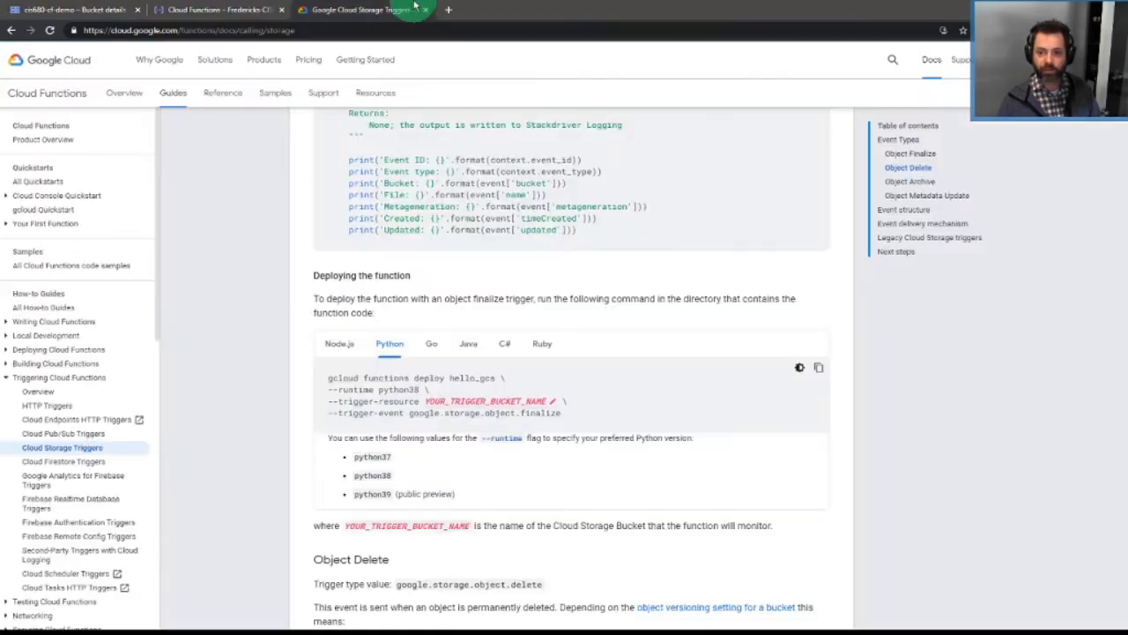
click(214, 10)
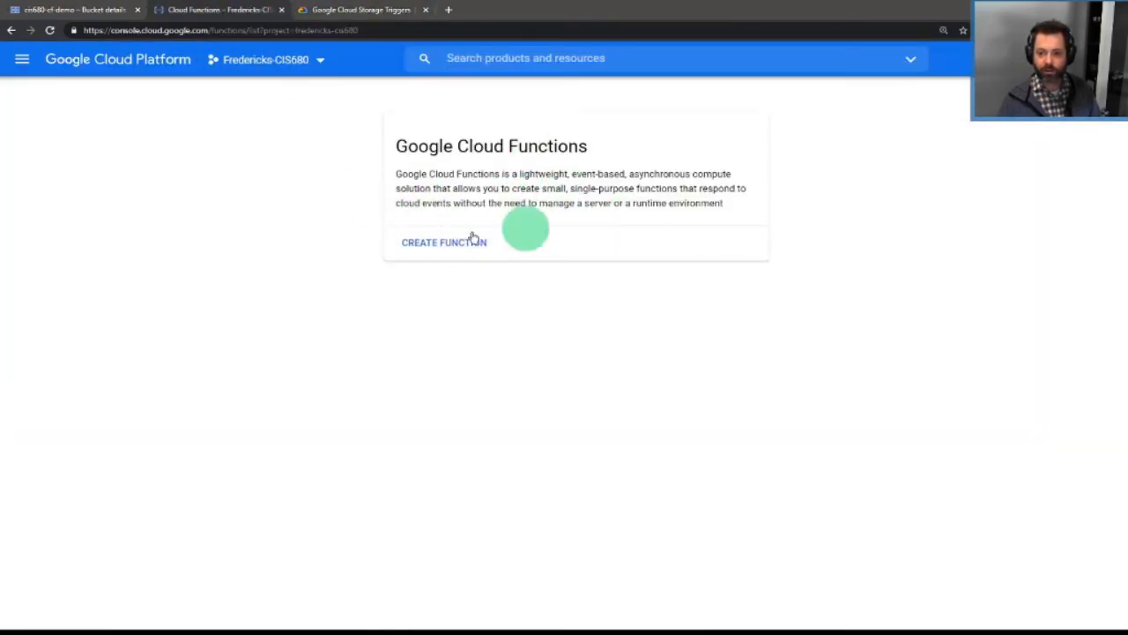
click(317, 8)
scroll(441, 291, down, 1)
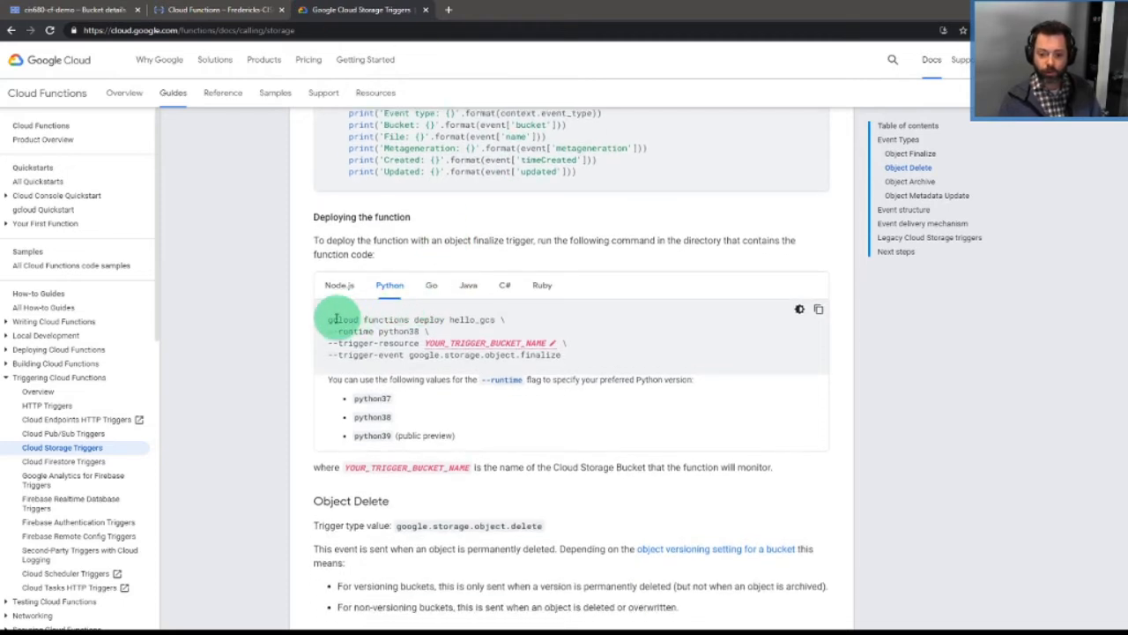
drag(327, 319, 416, 319)
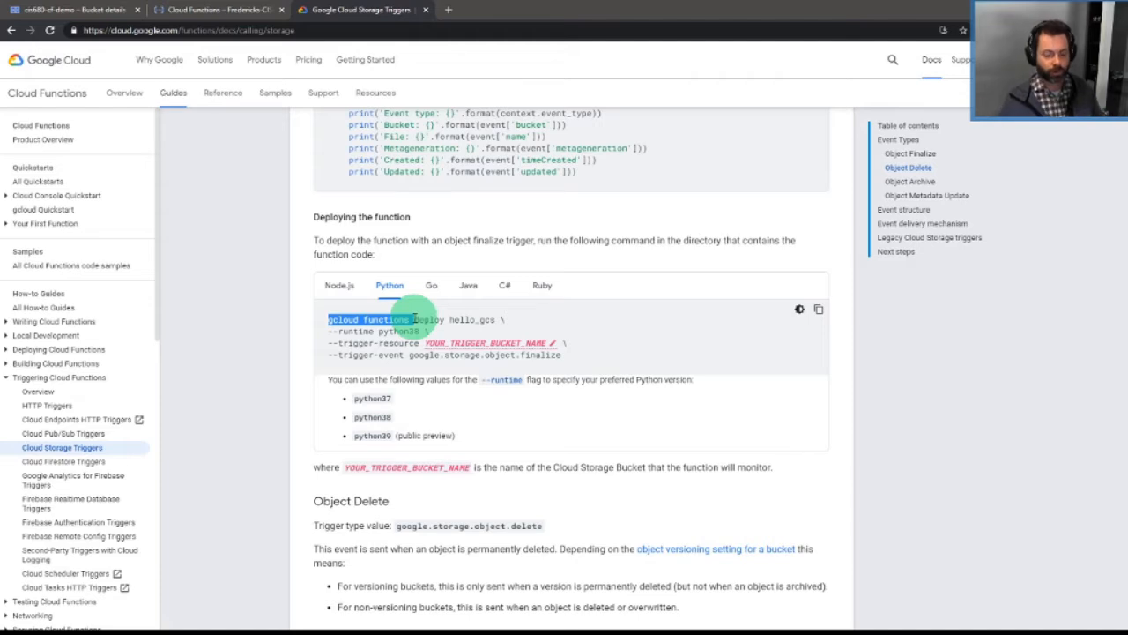
click(403, 320)
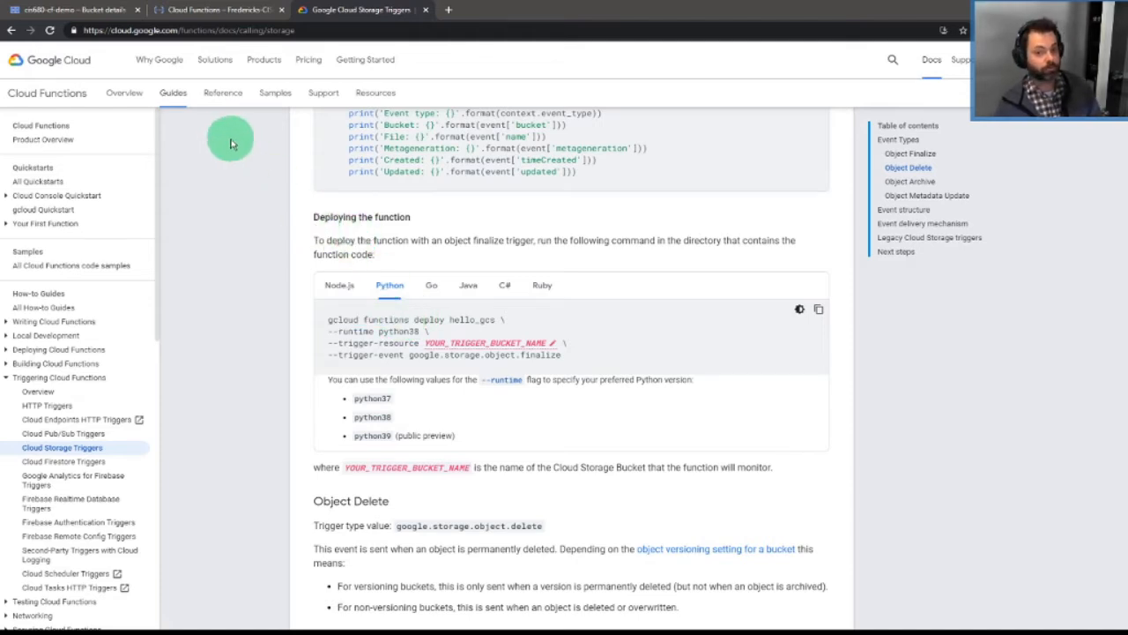
Return to Cloud Shell and begin the deployment command with gcloud functions deploy
click(101, 10)
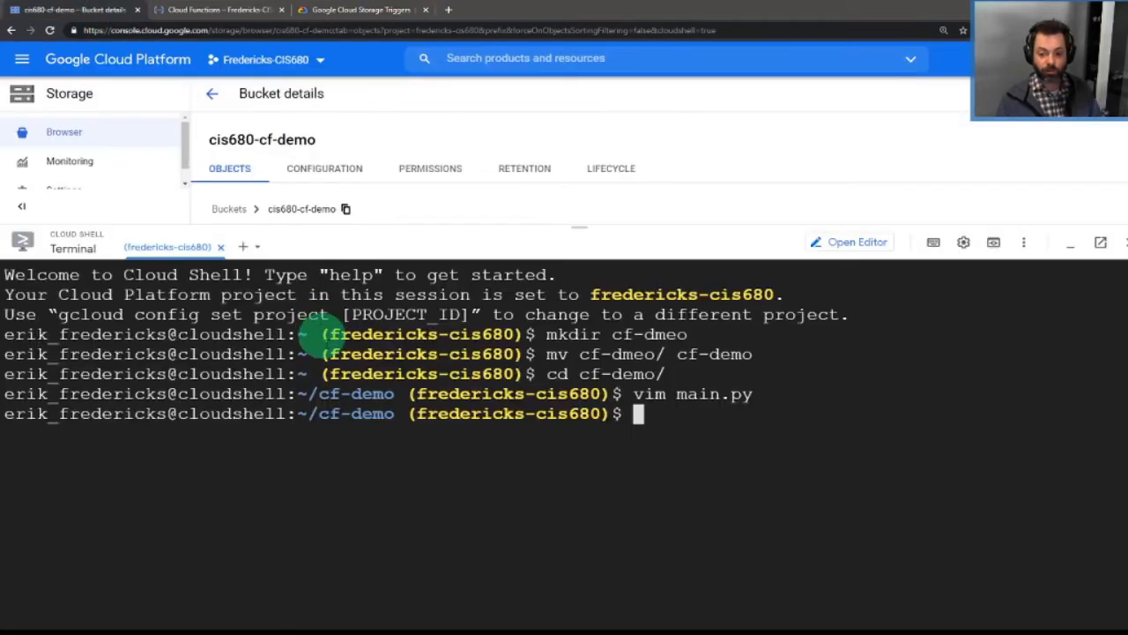
text(gclou dfun)
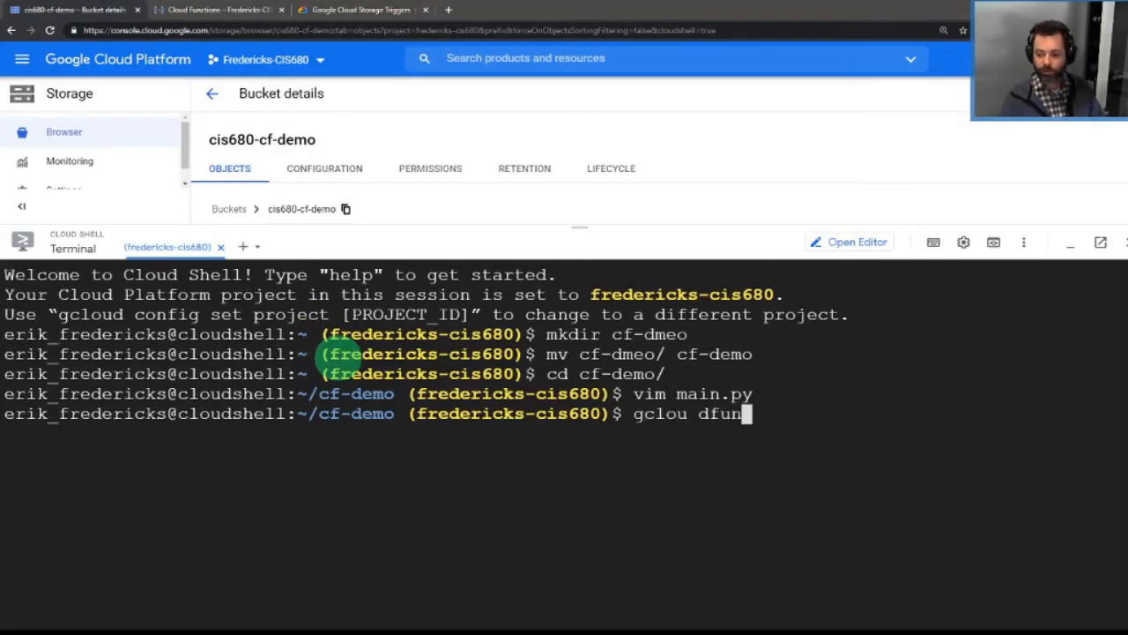
key(BackSpace)
key(BackSpace)
key(BackSpace)
key(BackSpace)
key(BackSpace)
text(d functions deploy)
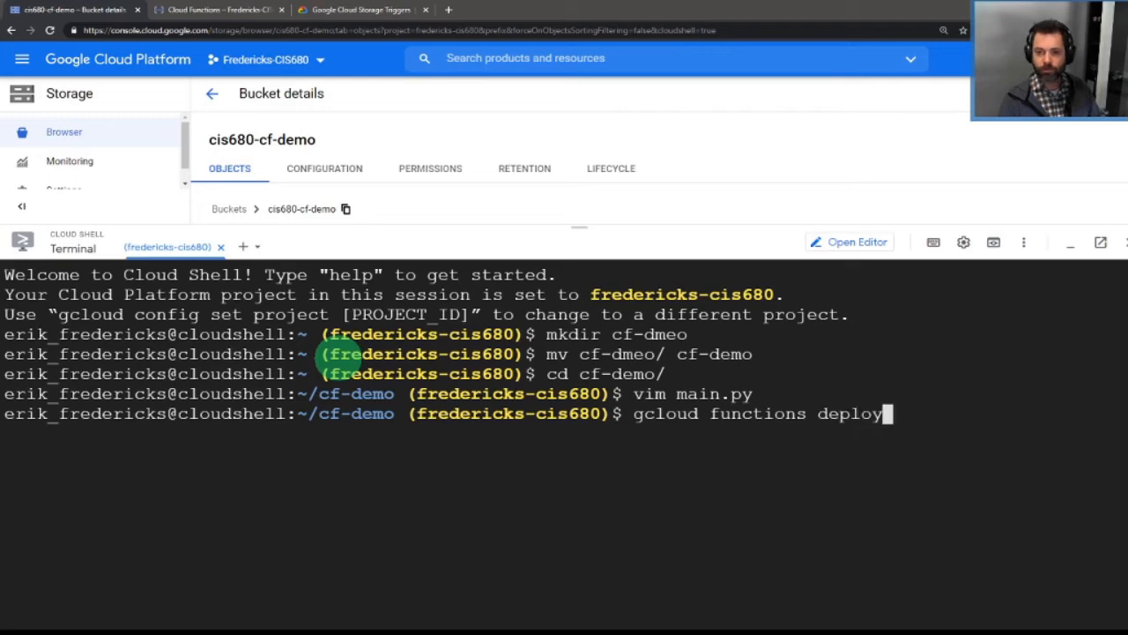
Check the function name in the guide's Python sample and add hello_gcs to the deployment command in Cloud Shell
key(ctrl+shift+Tab)
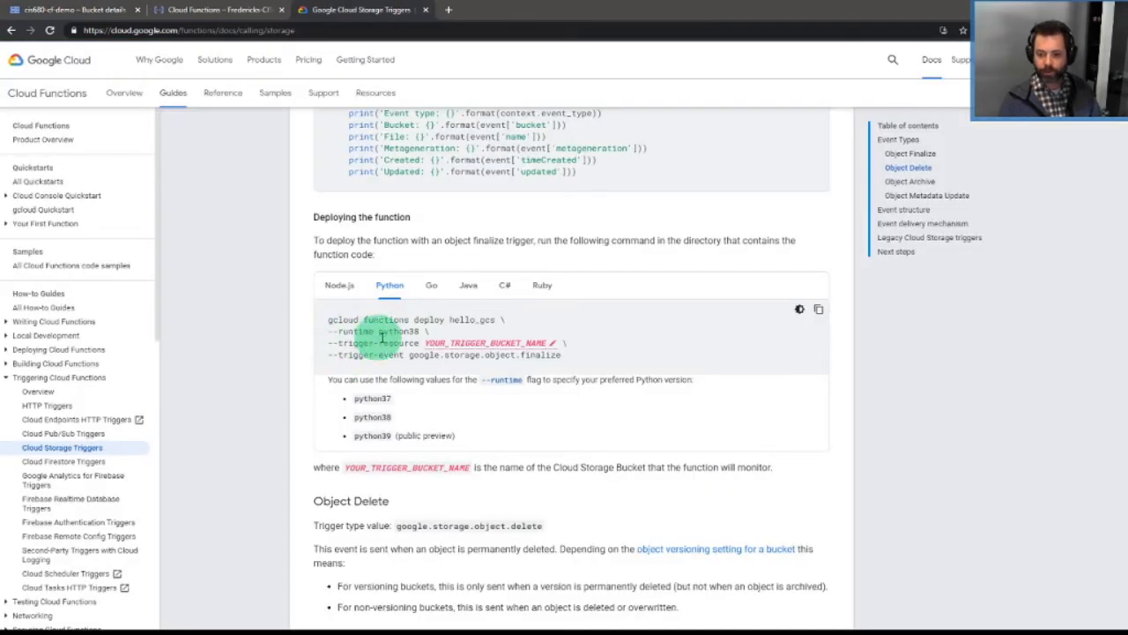
scroll(449, 322, up, 3)
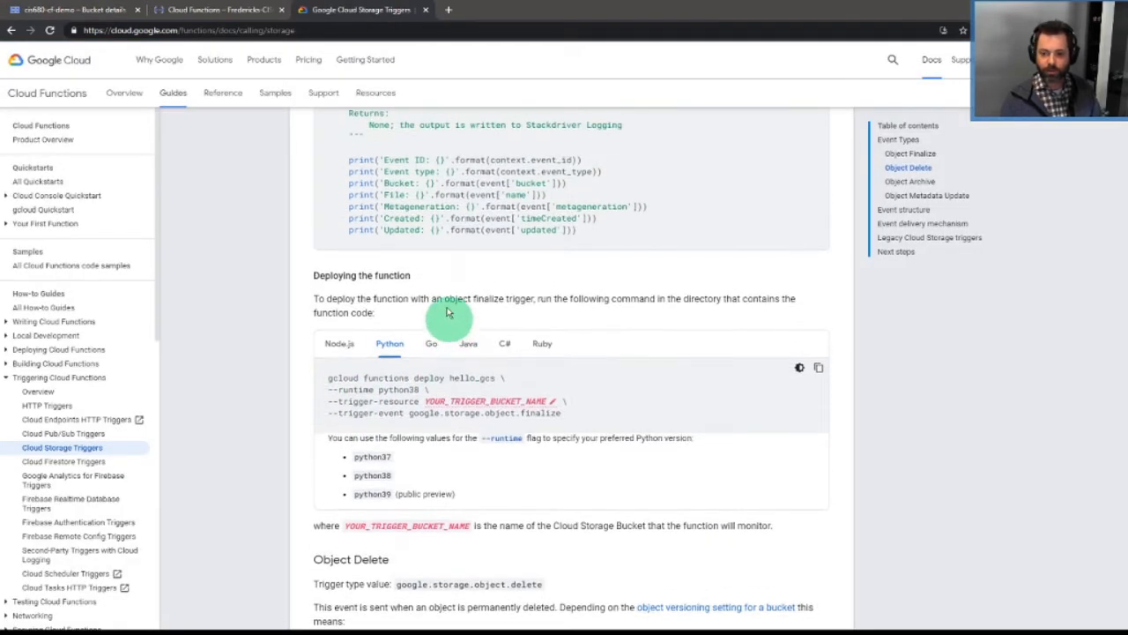
scroll(416, 245, up, 3)
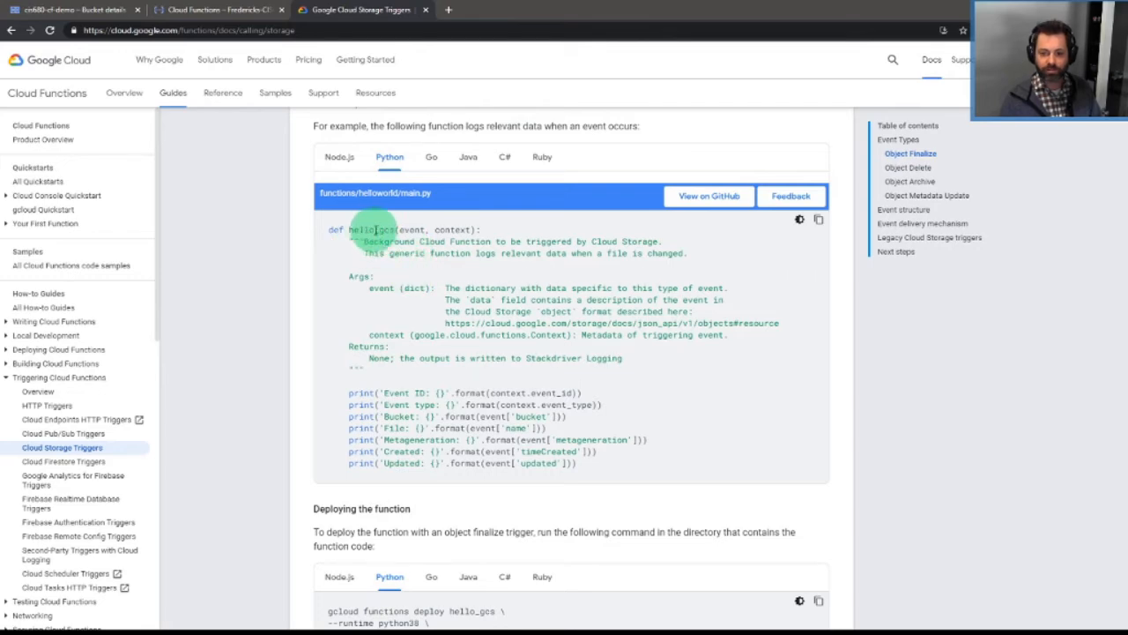
scroll(361, 236, down, 6)
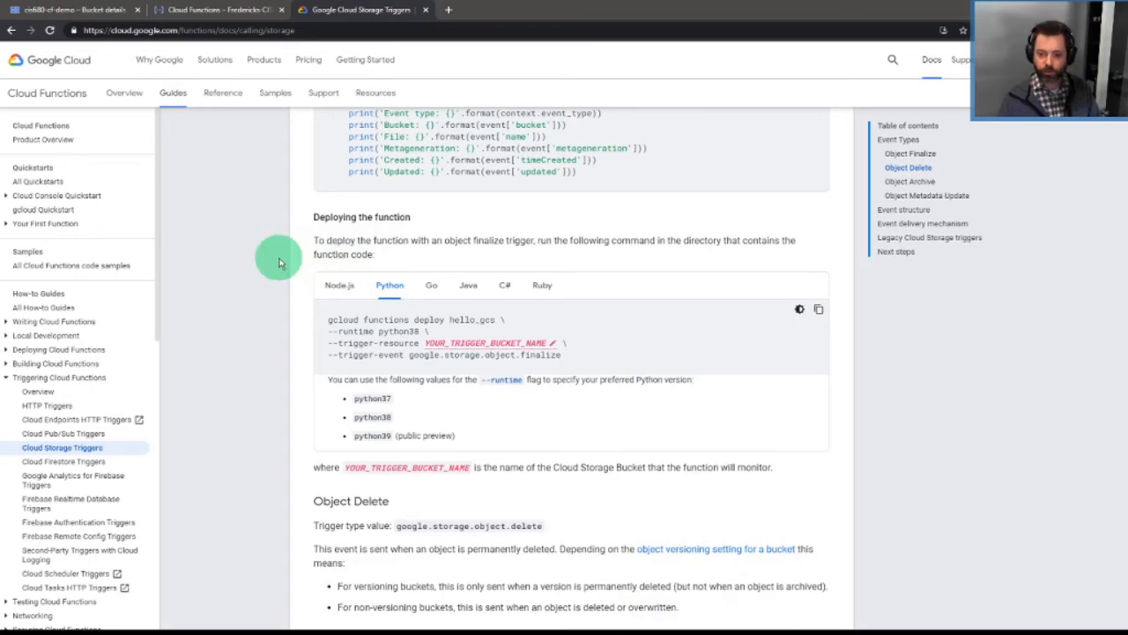
key(ctrl+shift+Tab)
key(ctrl+shift+Tab)
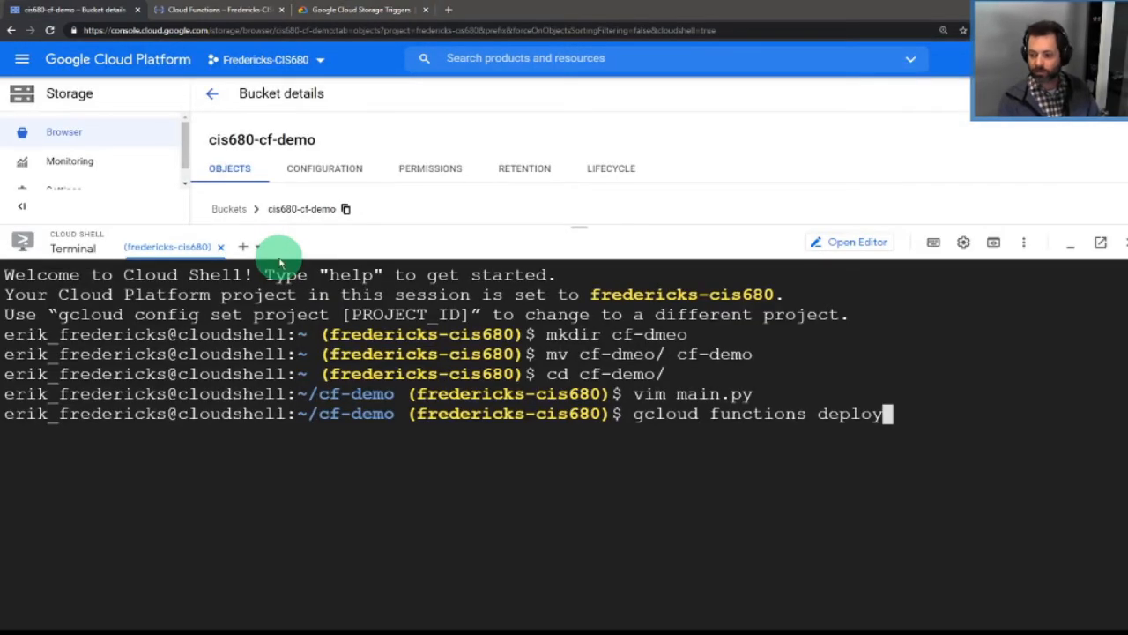
text(hello_c)
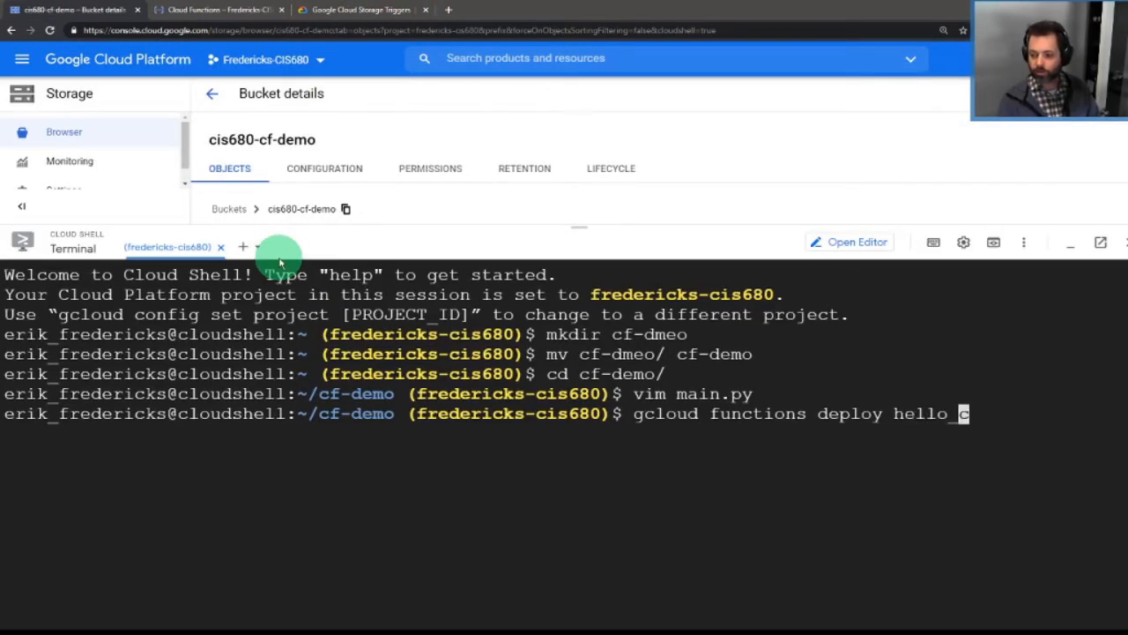
text(gcs)
Check the Python deployment sample in the Google Cloud Storage Triggers guide and add --runtime=python38 to the hello_gcs command in Cloud Shell
key(ctrl+Tab)
key(ctrl+Tab)
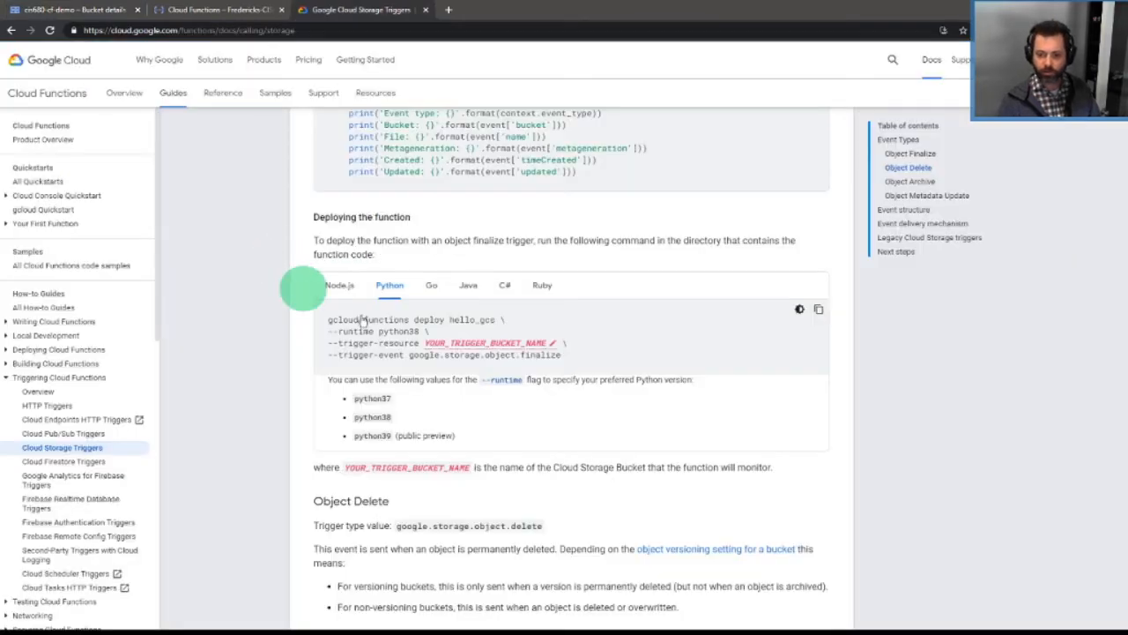
scroll(361, 320, up, 3)
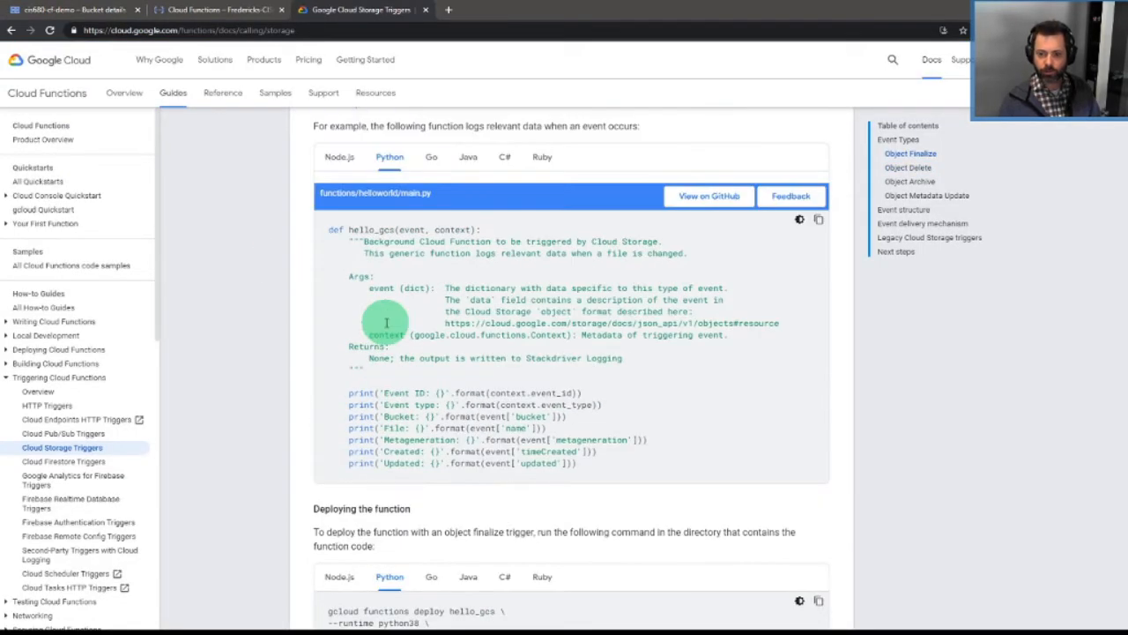
scroll(386, 323, down, 3)
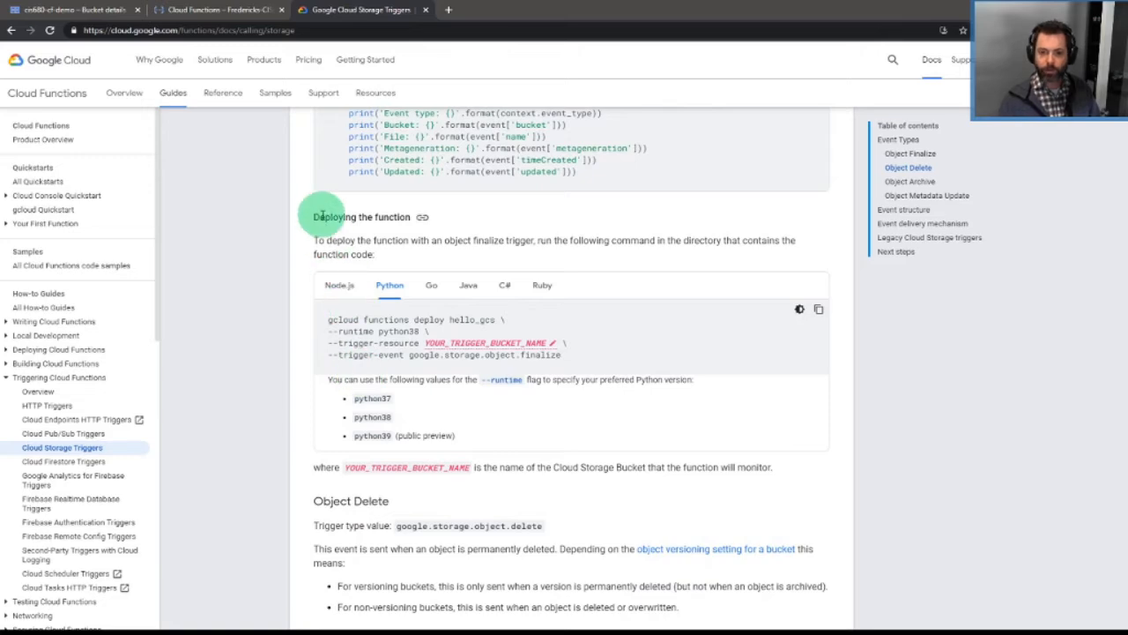
key(ctrl+Tab)
text(--)
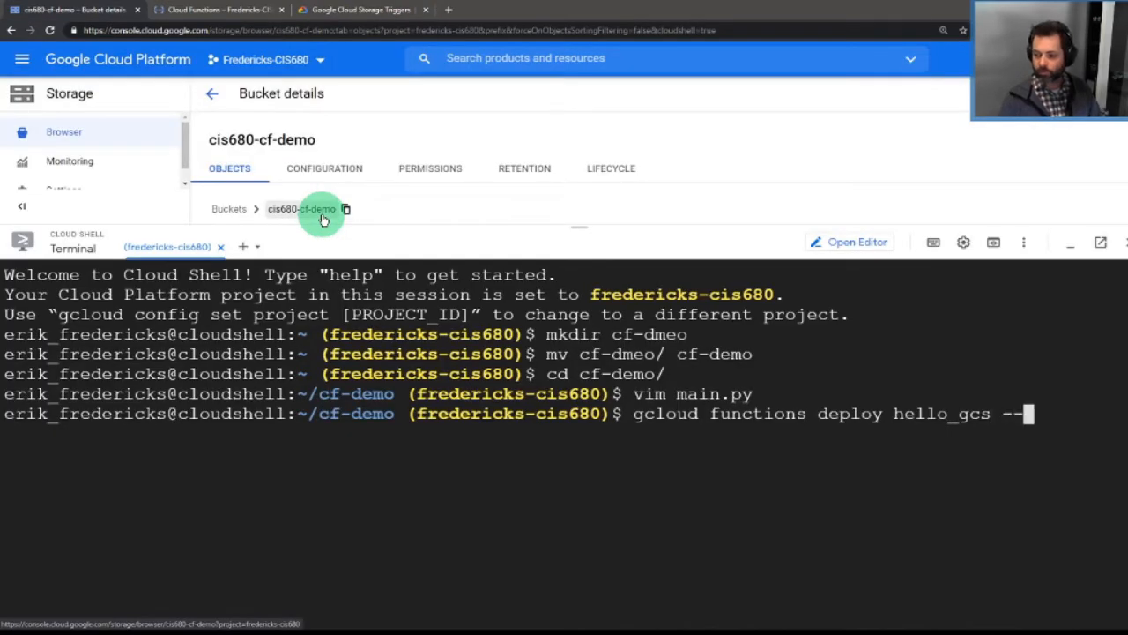
text(runtime=p)
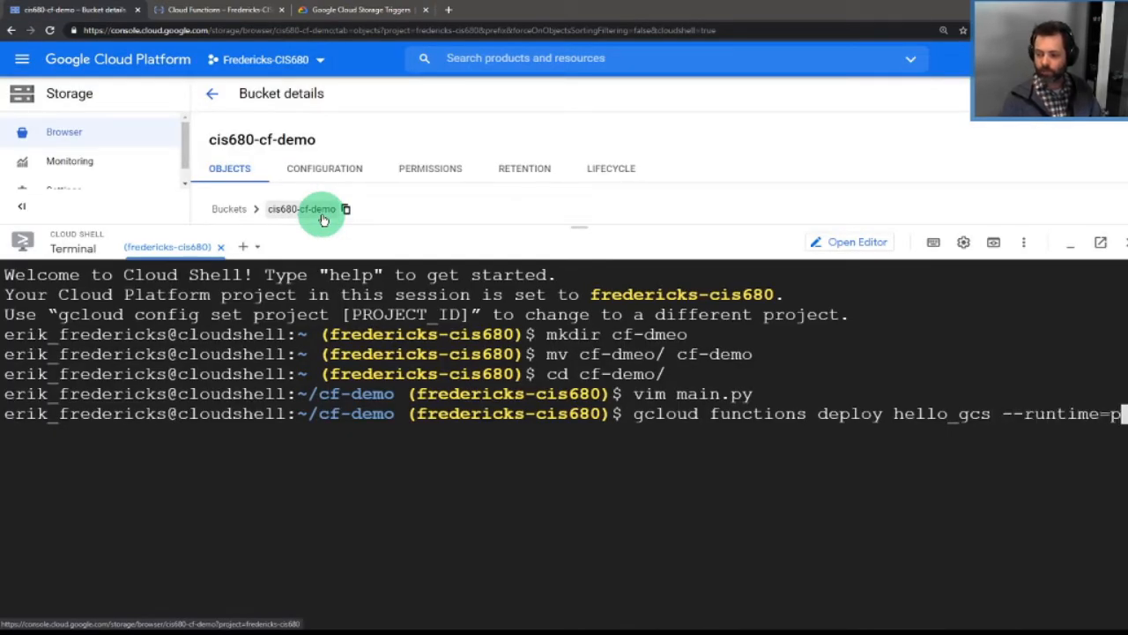
text(ython38)
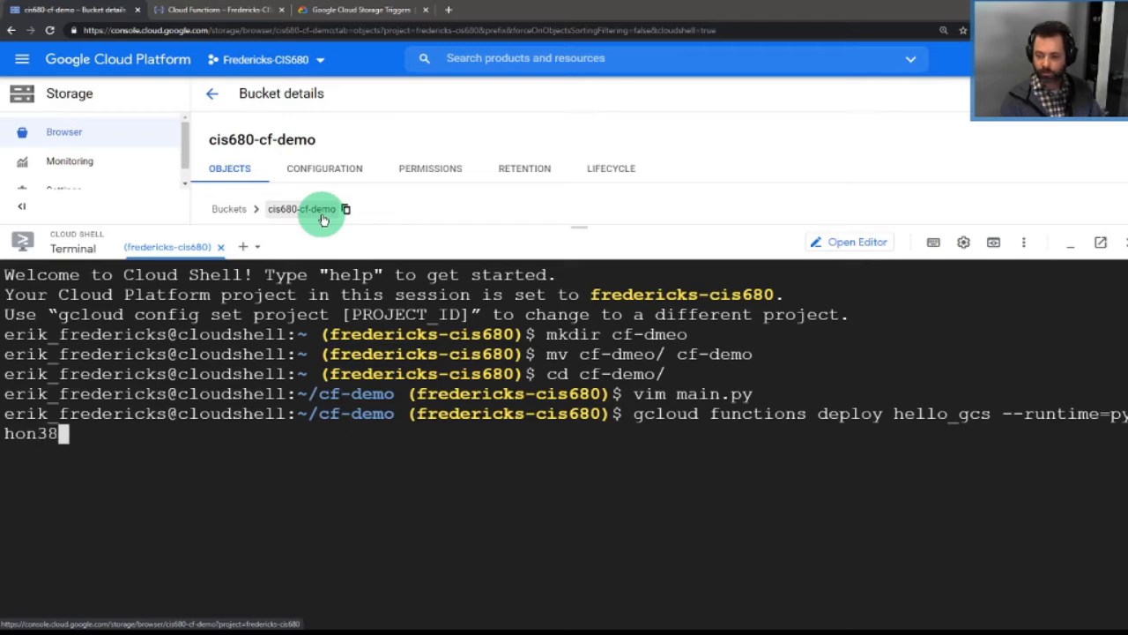
Try to run the deployment command with a backslash inserted before the --runtime flag
key(Left)
key(Left)
key(Left)
key(Left)
key(Left)
key(Left)
key(Left)
key(Left)
key(Left)
key(Left)
key(Left)
key(Left)
key(Left)
key(Left)
key(Left)
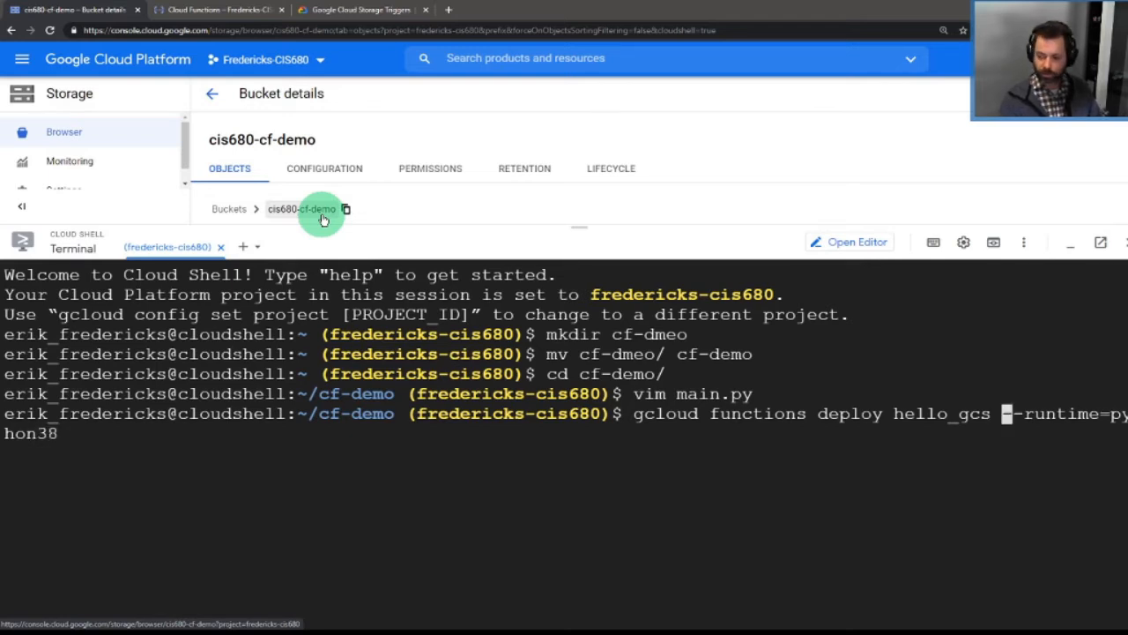
text(\)
key(Return)
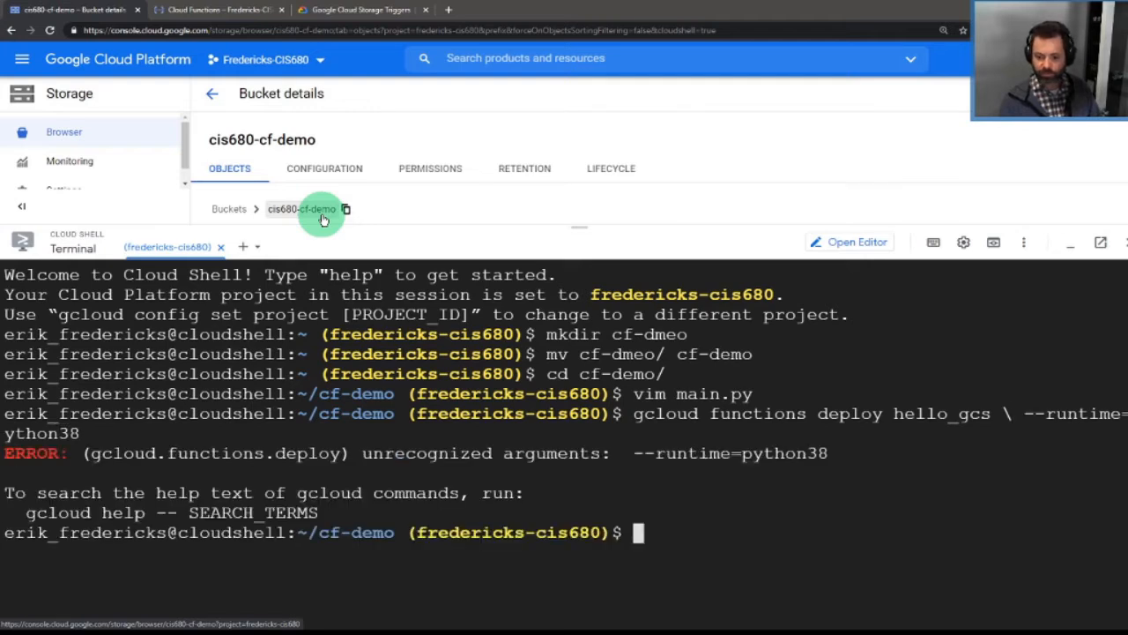
Cancel any pending input and clear the Cloud Shell terminal
key(ctrl+c)
text(clear)
key(Return)
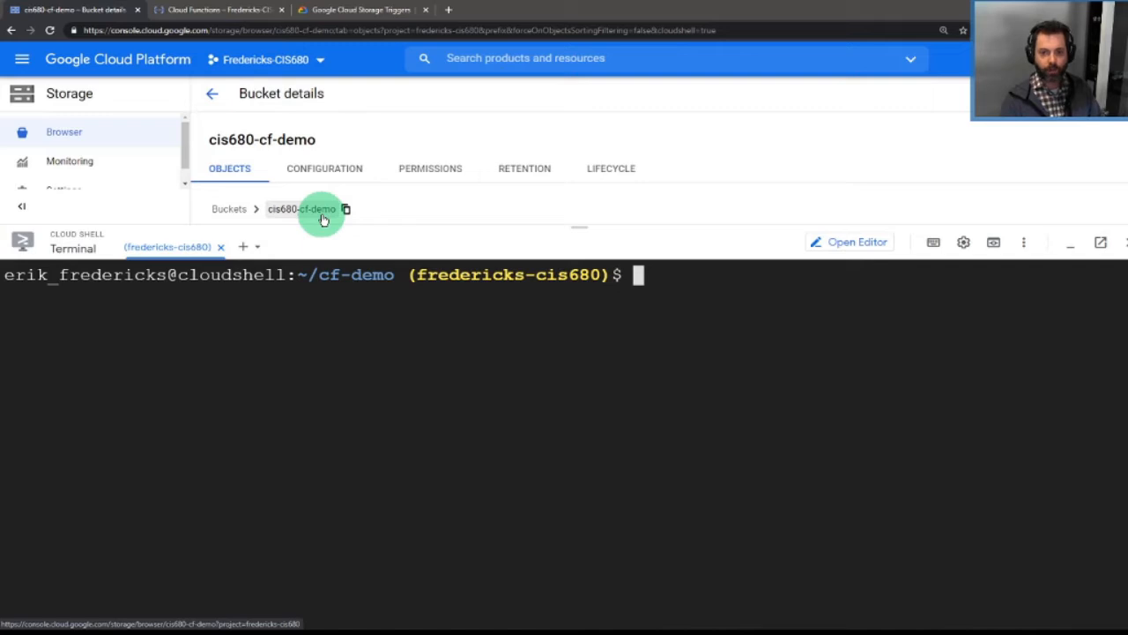
Recheck the guide's Python deployment command and enter gcloud functions deploy hello_gcs in Cloud Shell
click(225, 11)
click(339, 11)
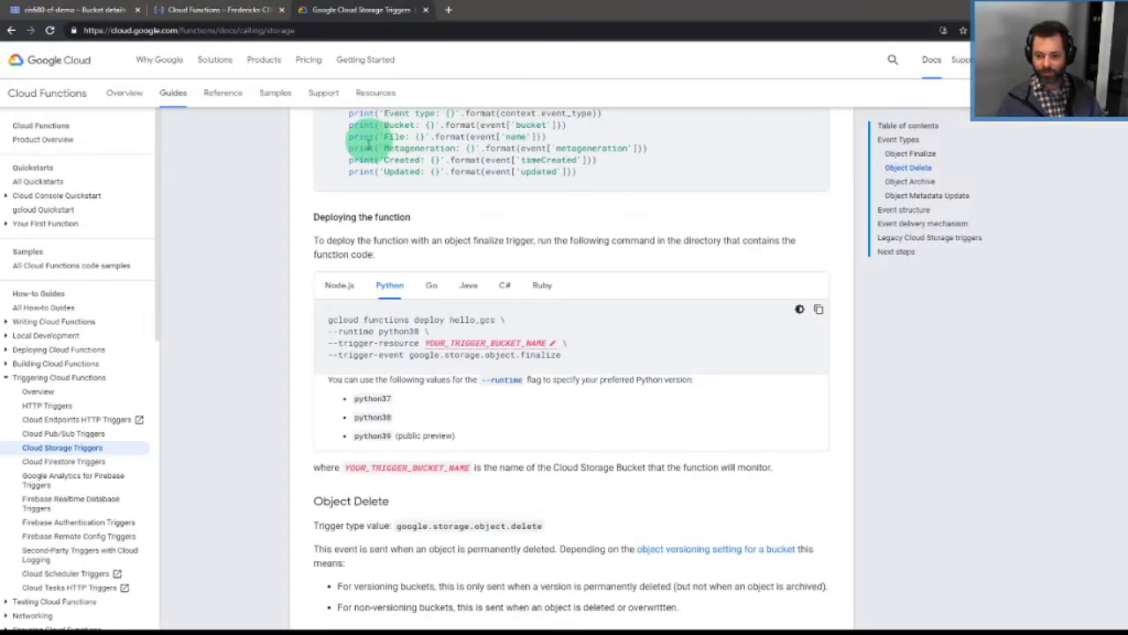
click(72, 10)
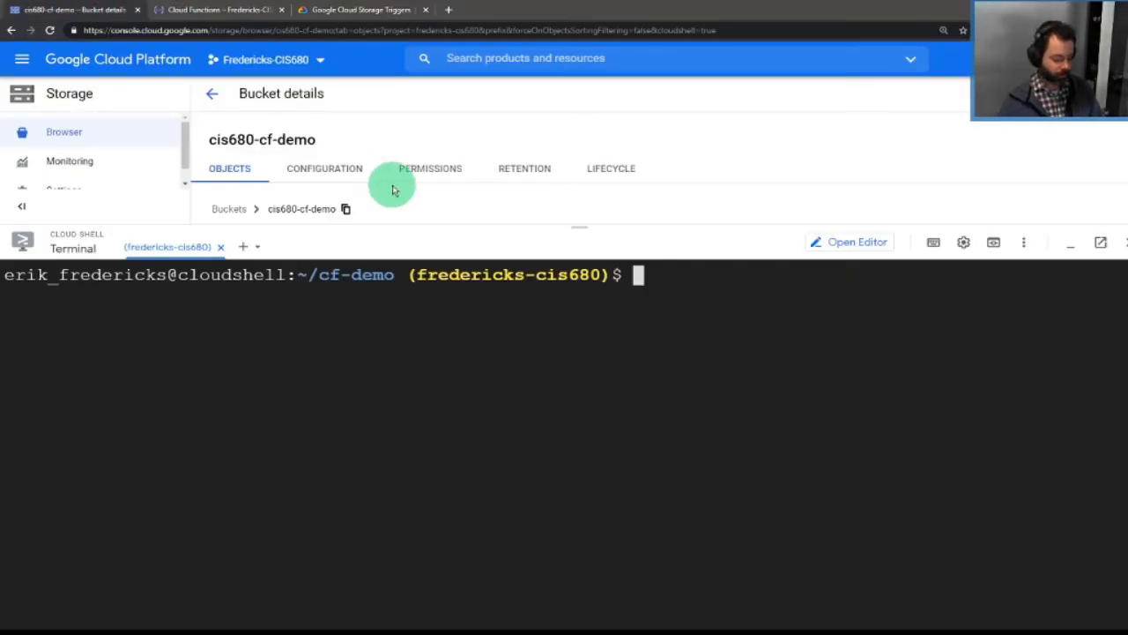
text(gcl)
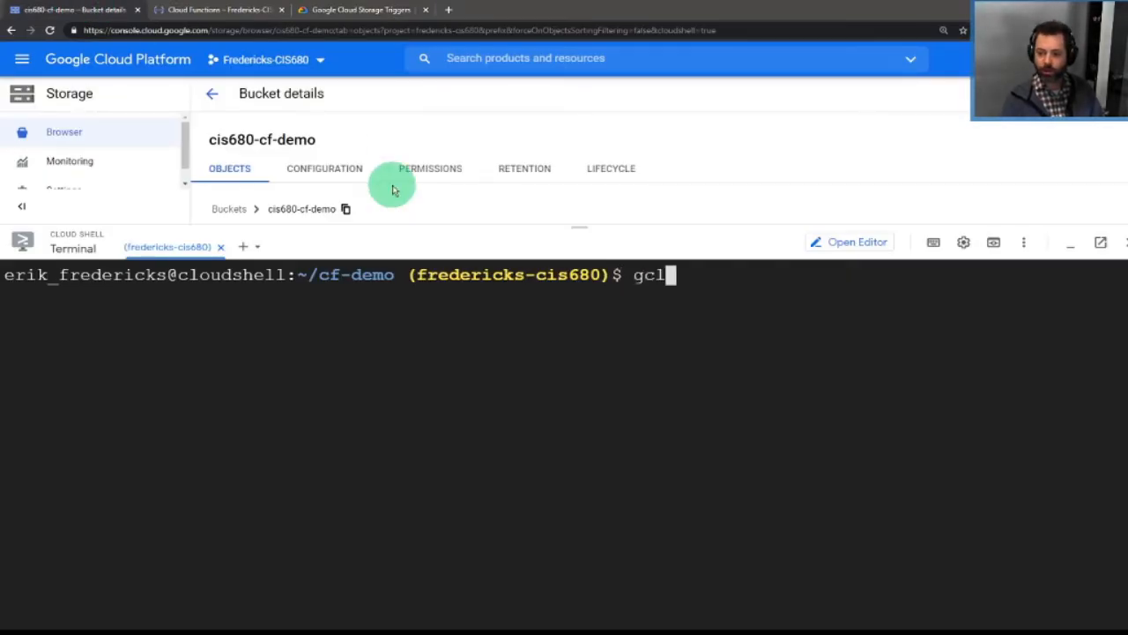
text(oud functions deploy hello_gcs)
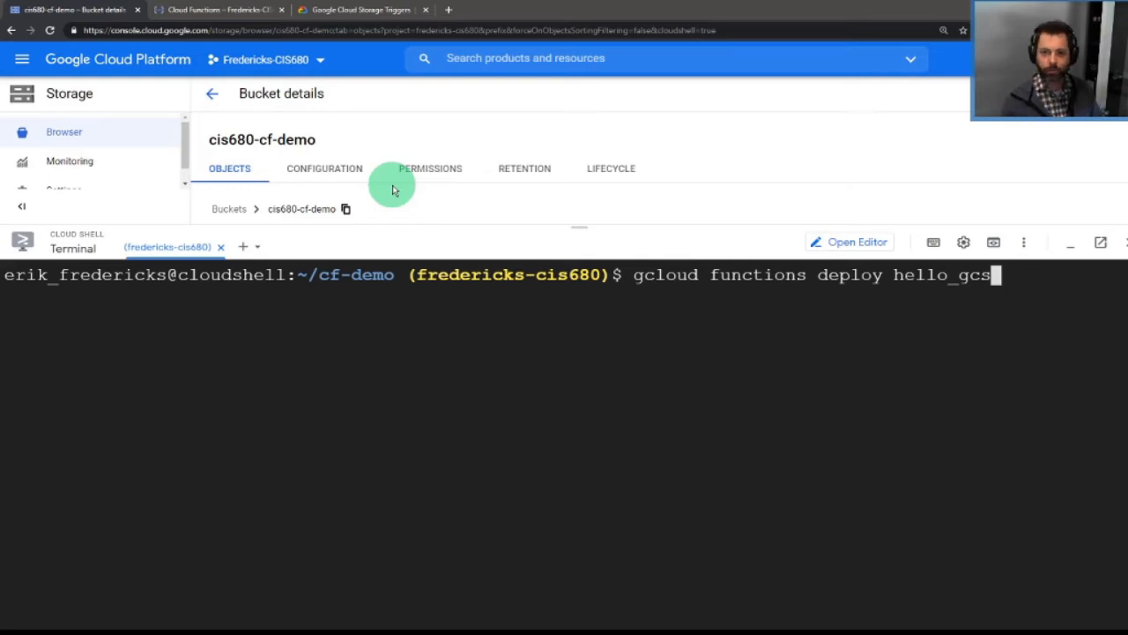
Check the runtime flag in the guide and append --runtime=python38 to the deployment command in Cloud Shell
key(ctrl+shift+Tab)
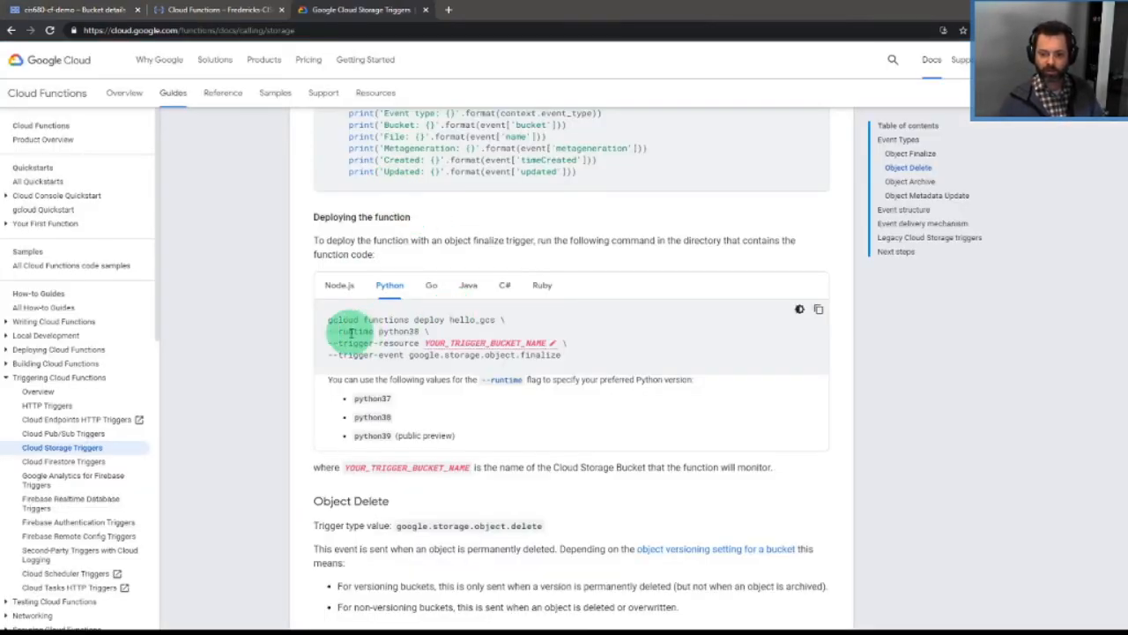
key(ctrl+Tab)
text(gcs --)
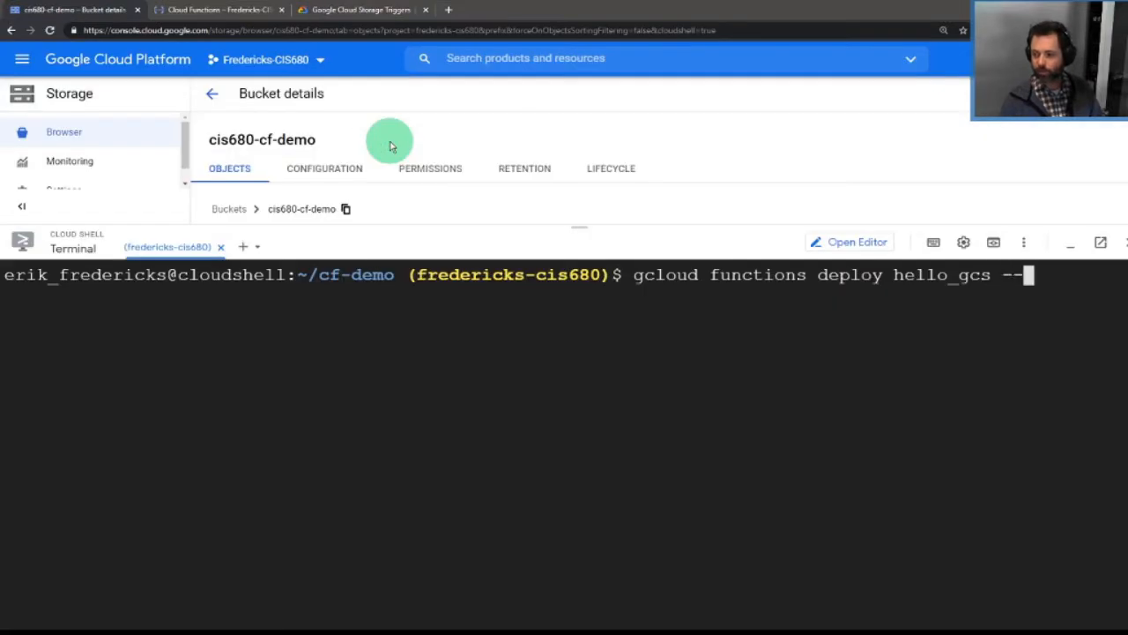
text(runtime=python38)
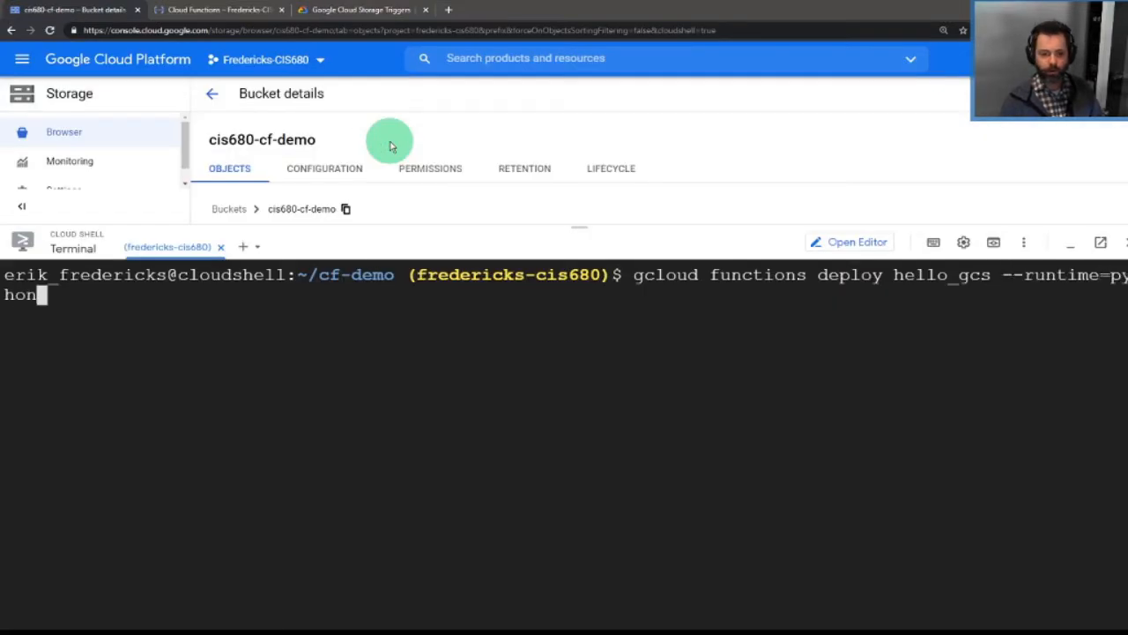
Check the trigger resource flag in the guide and append --trigger-resource cis680-cf-demo to the deployment command in Cloud Shell
click(343, 11)
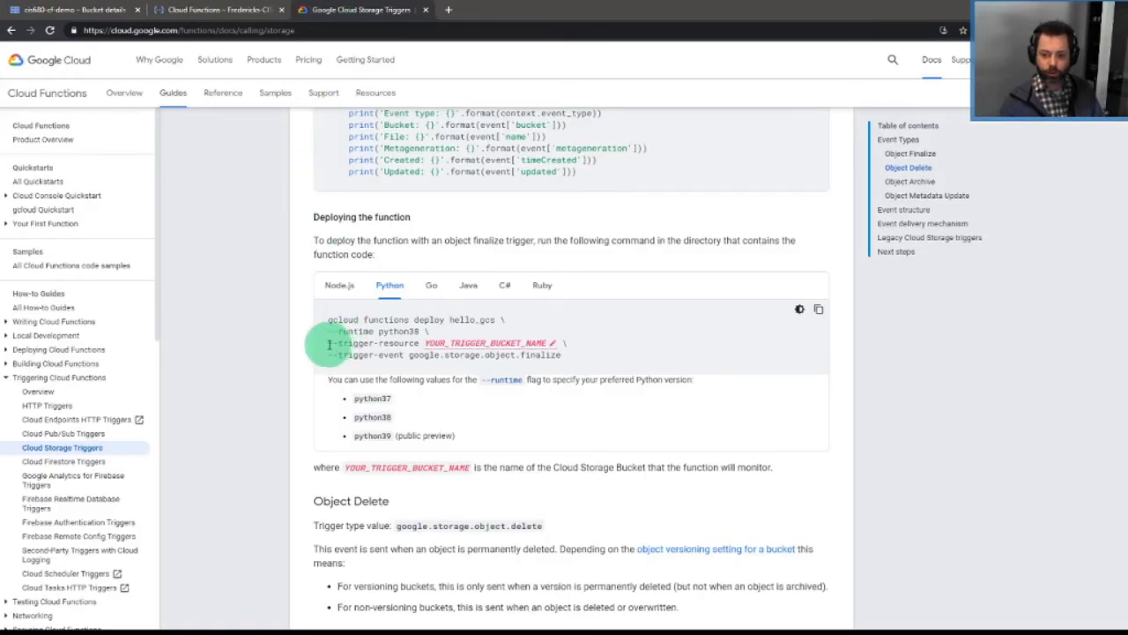
click(117, 10)
text(--triger)
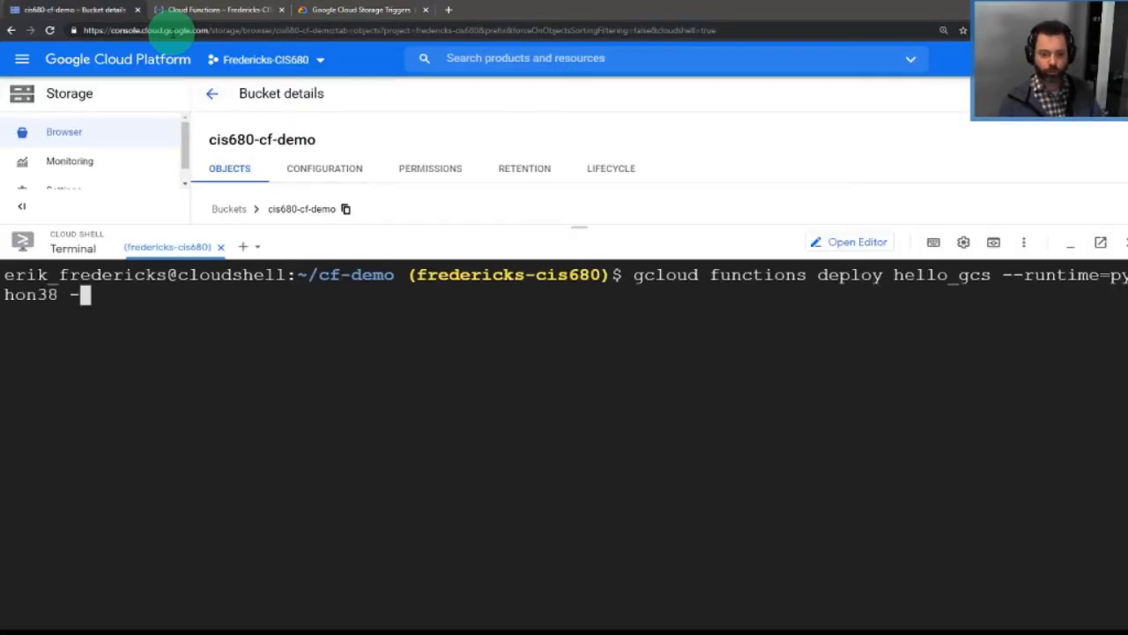
key(BackSpace)
key(BackSpace)
text(ger-resoru)
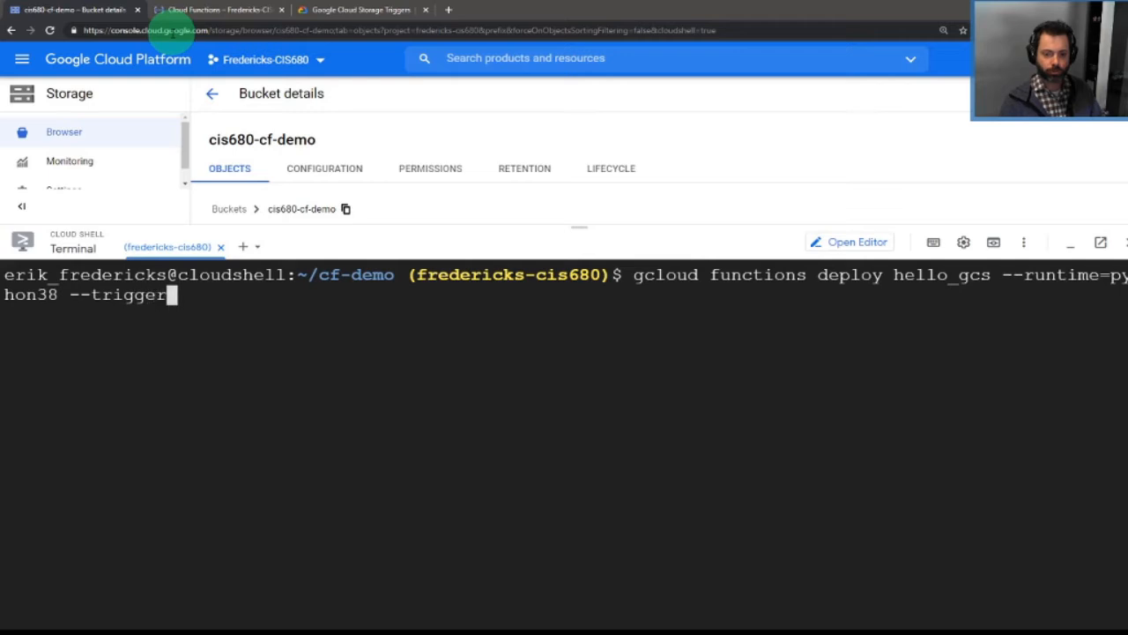
key(BackSpace)
key(BackSpace)
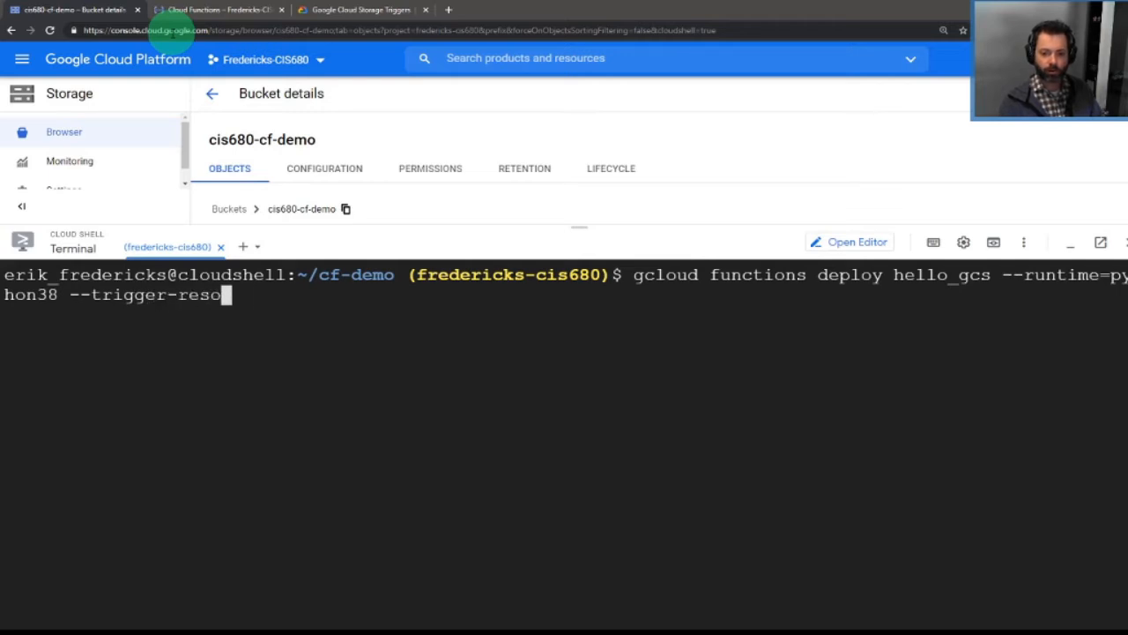
text(urce )
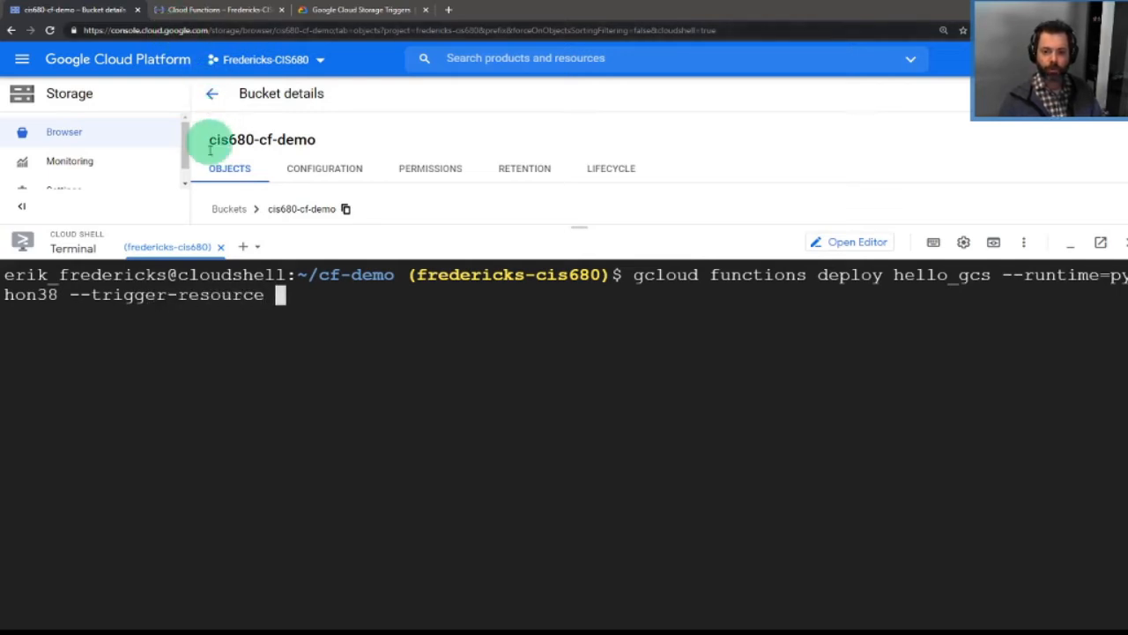
text(ci)
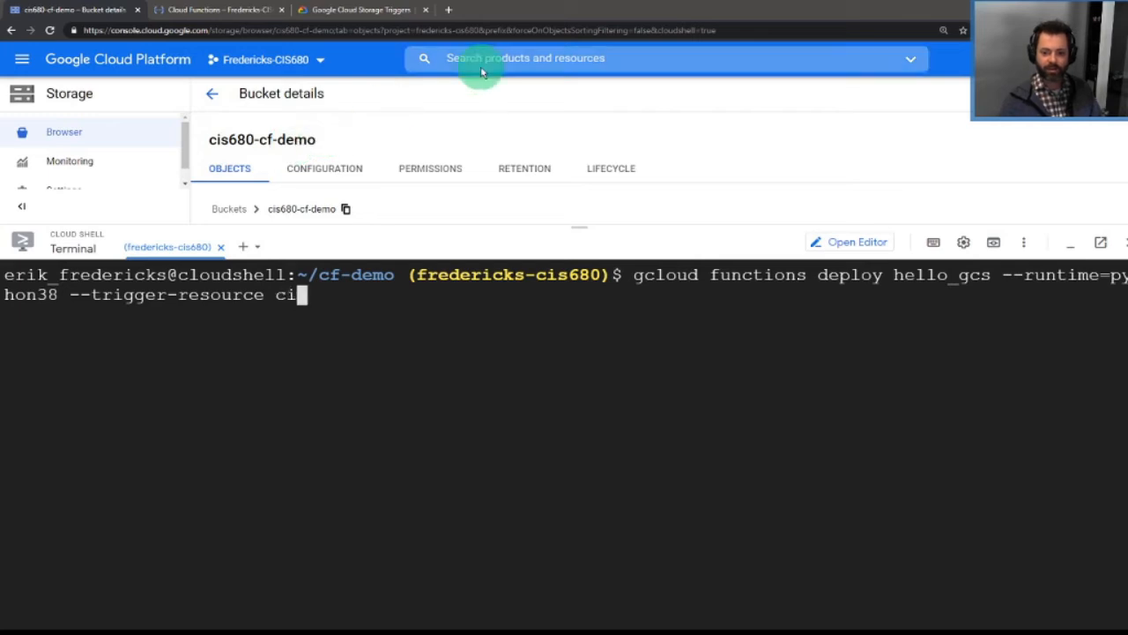
text(s680-)
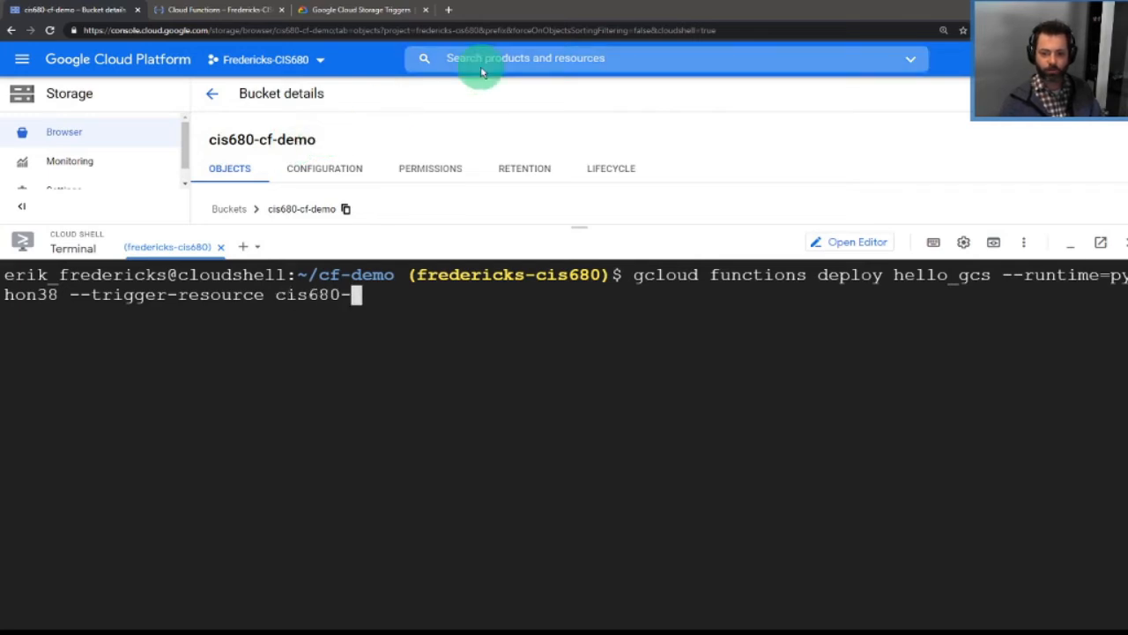
text(cf-demo)
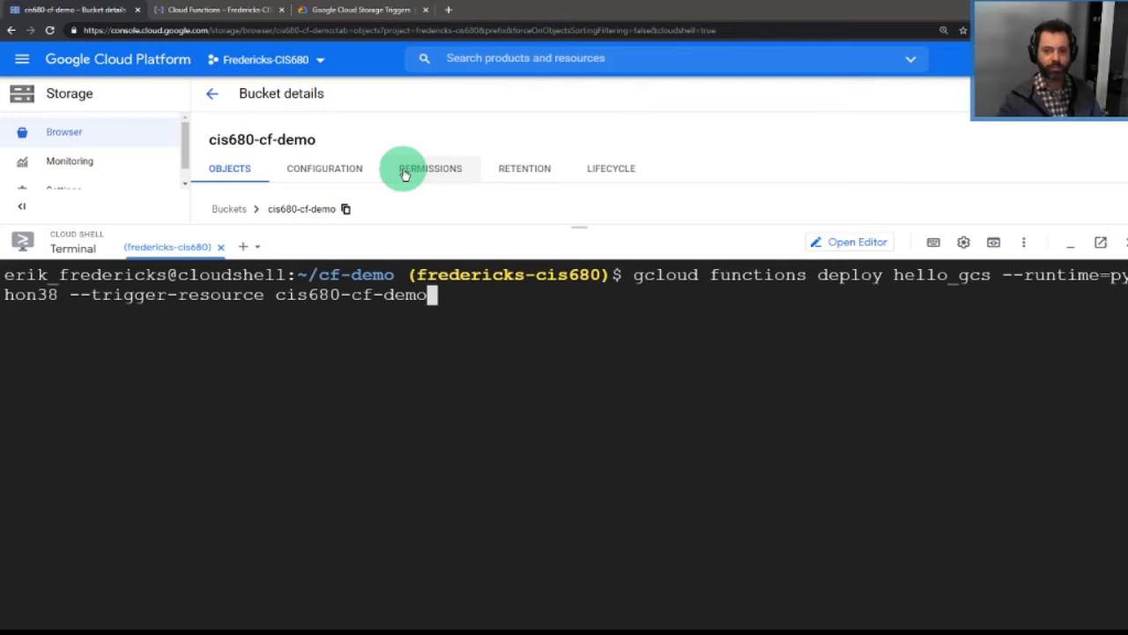
Copy the --trigger-event google.storage.object.finalize flag from the guide's Python sample and review the delete, archive and metadata update event types
key(ctrl+Tab)
key(ctrl+Tab)
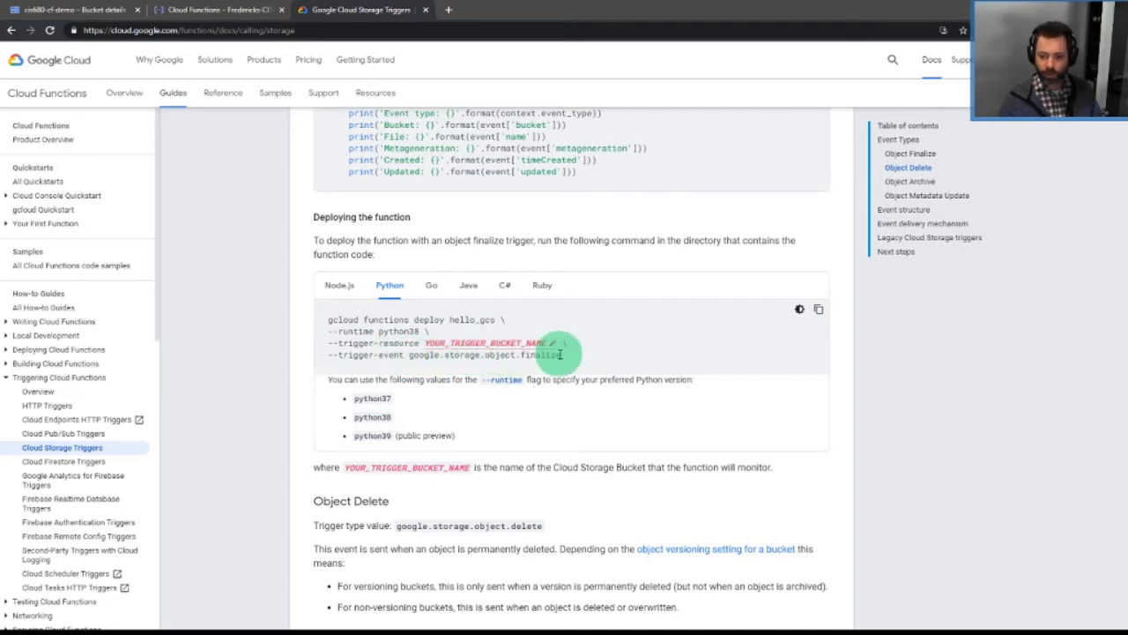
drag(566, 356, 318, 357)
scroll(373, 355, down, 2)
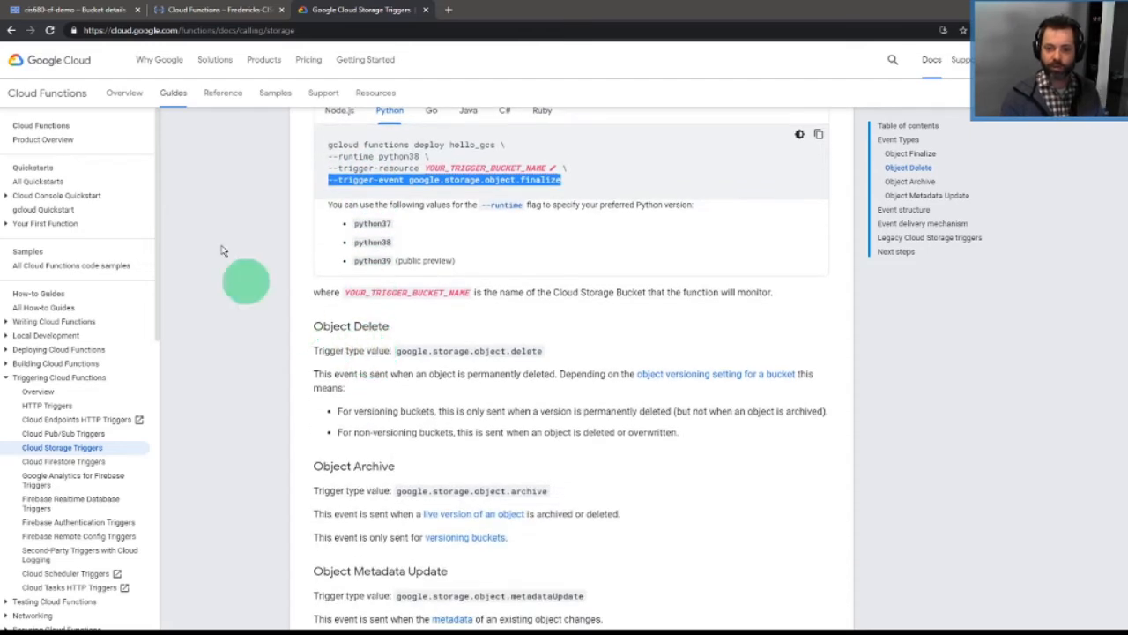
scroll(443, 336, down, 2)
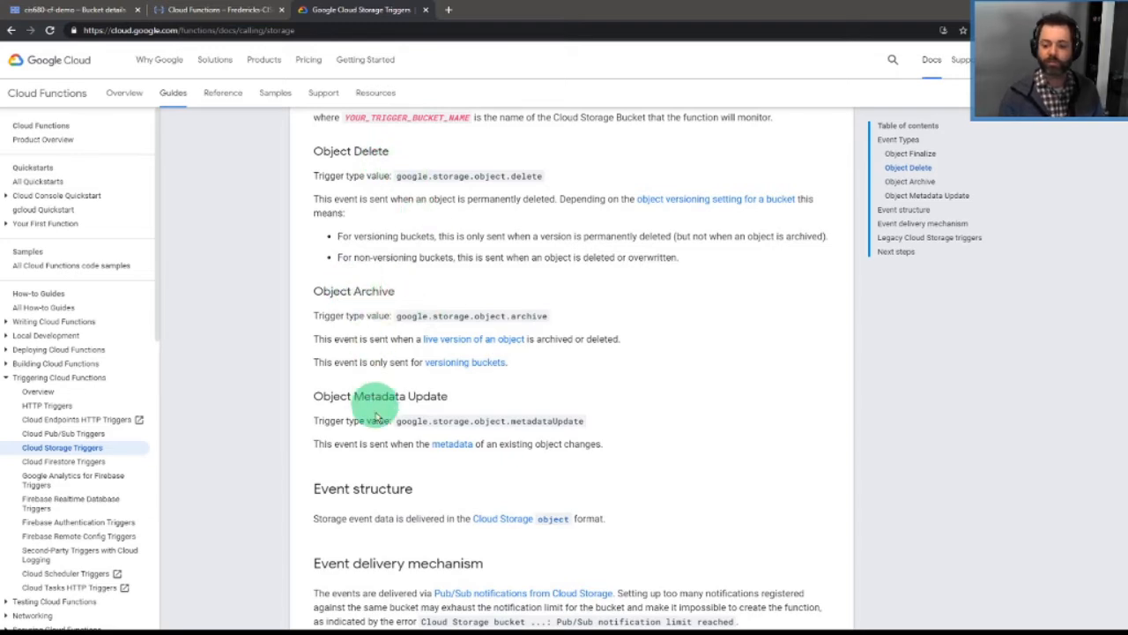
scroll(375, 410, down, 1)
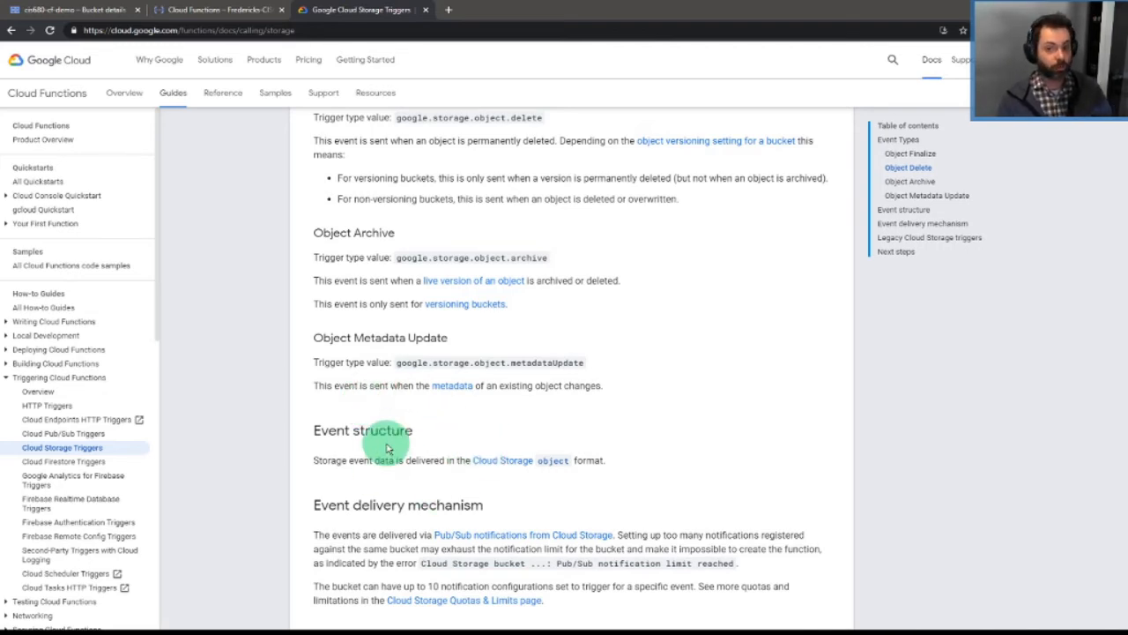
Append --trigger-event google.storage.object.finalize to the command in Cloud Shell, then run the deployment and review its output
click(74, 9)
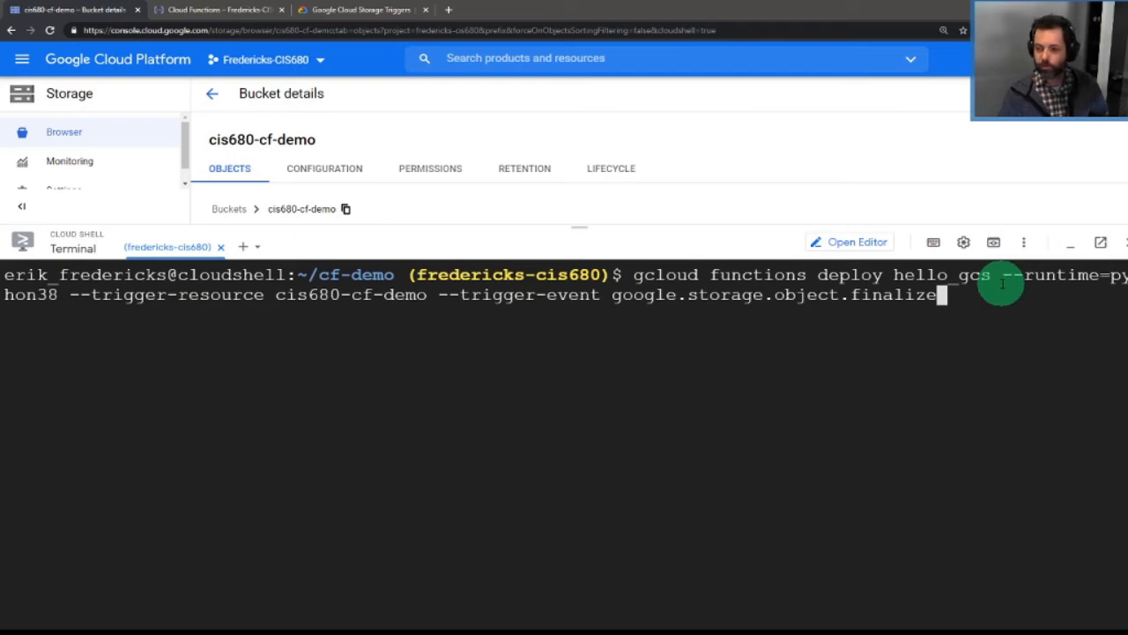
key(Return)
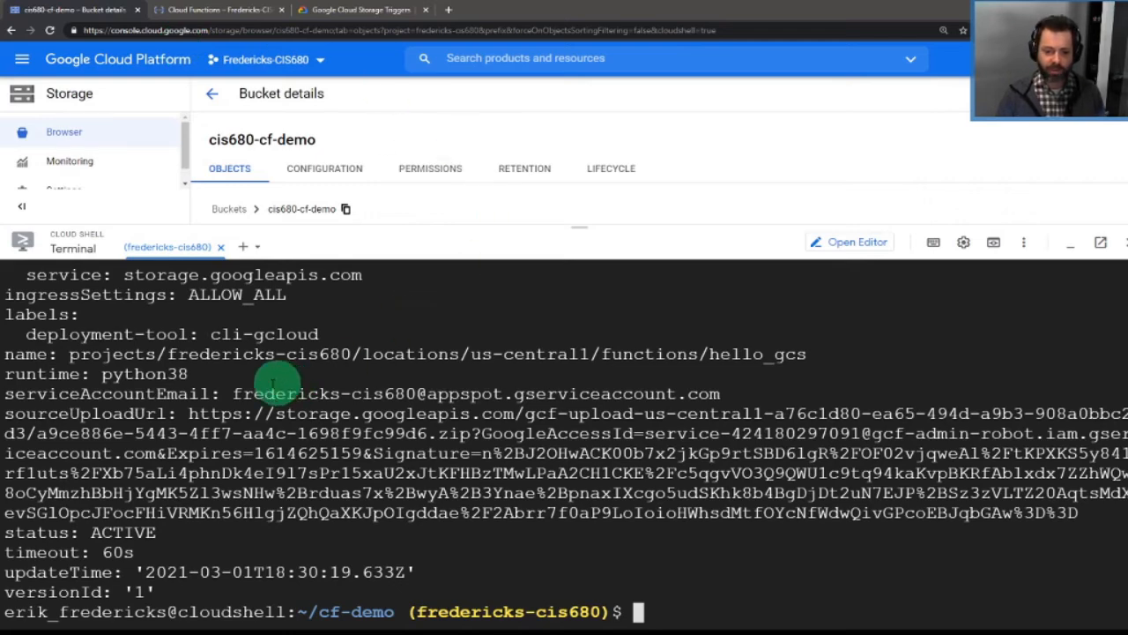
scroll(202, 401, up, 2)
scroll(145, 438, down, 2)
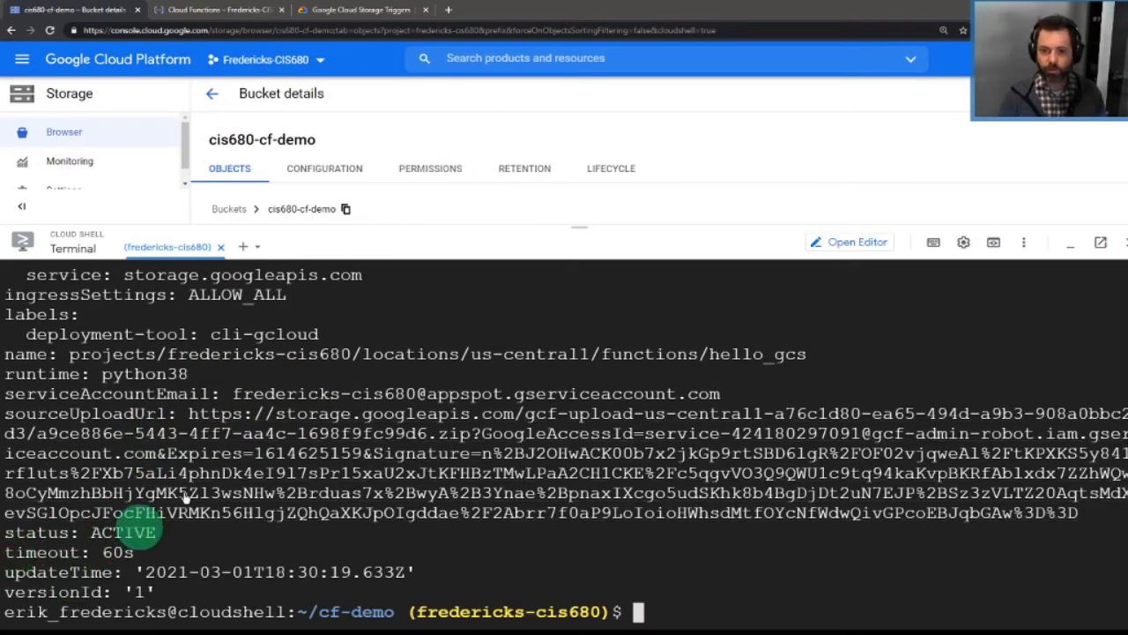
Reload the Cloud Functions list and open the logs of the hello_gcs function
click(216, 10)
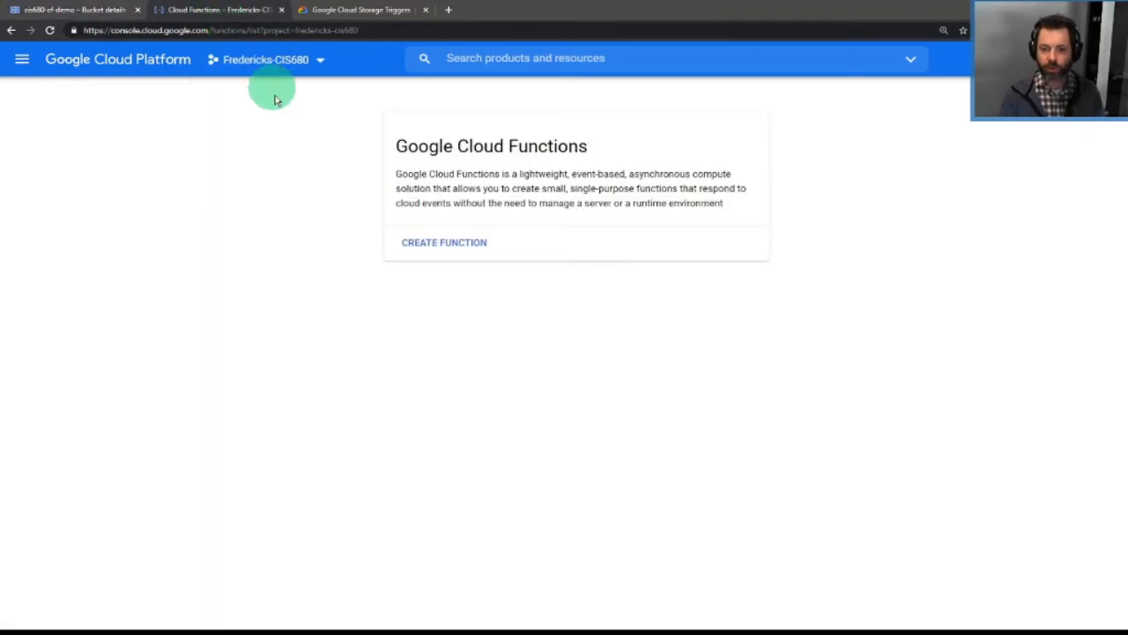
click(49, 30)
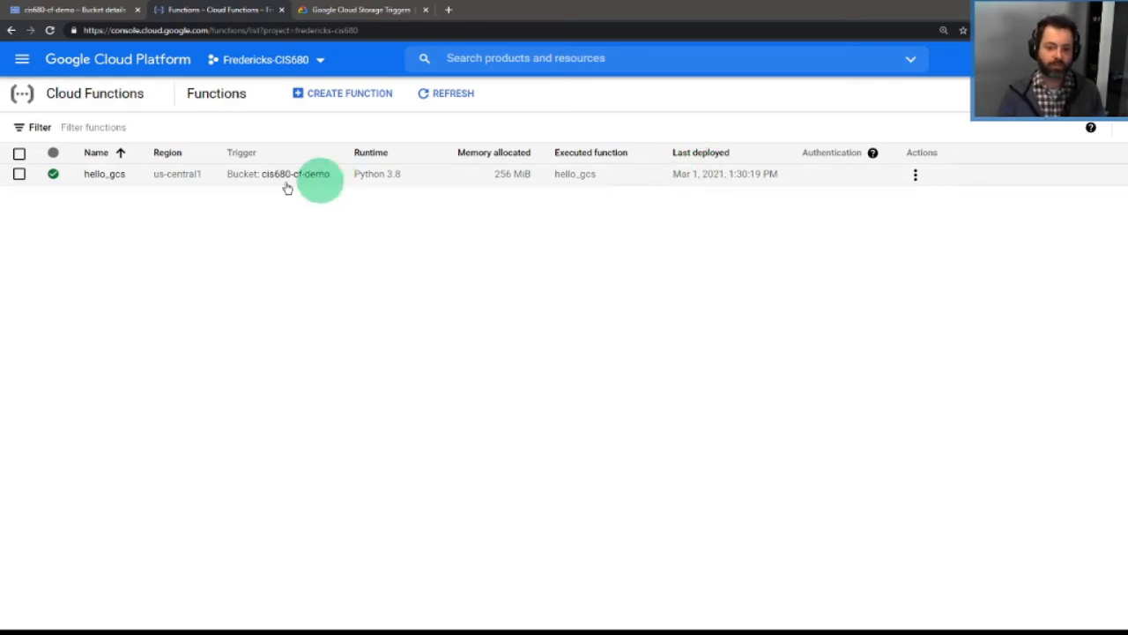
click(106, 173)
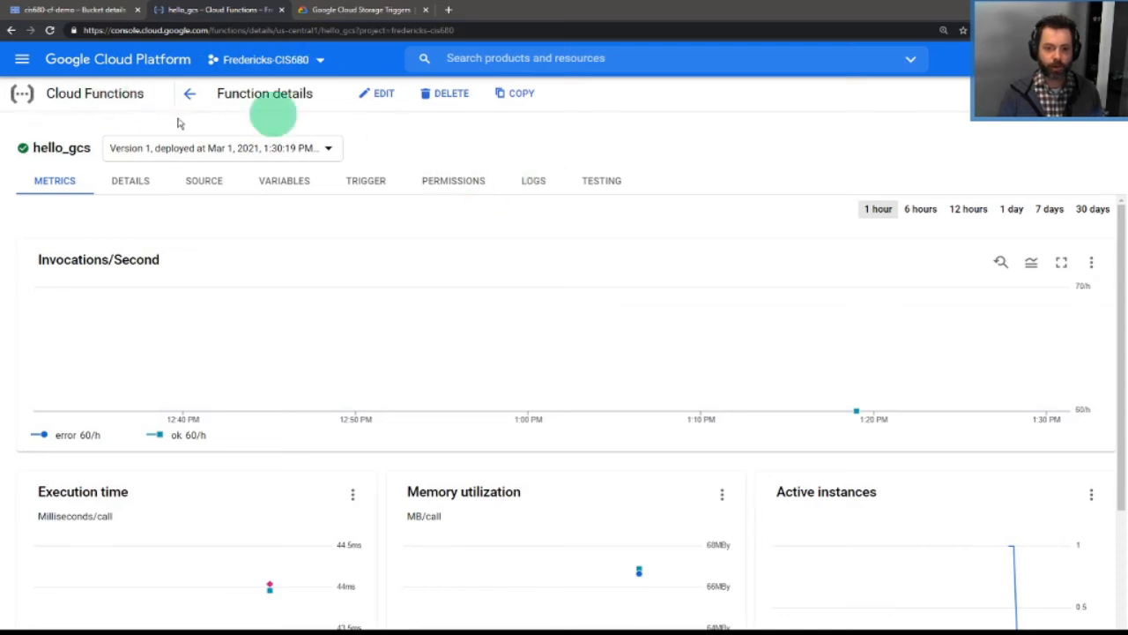
click(535, 181)
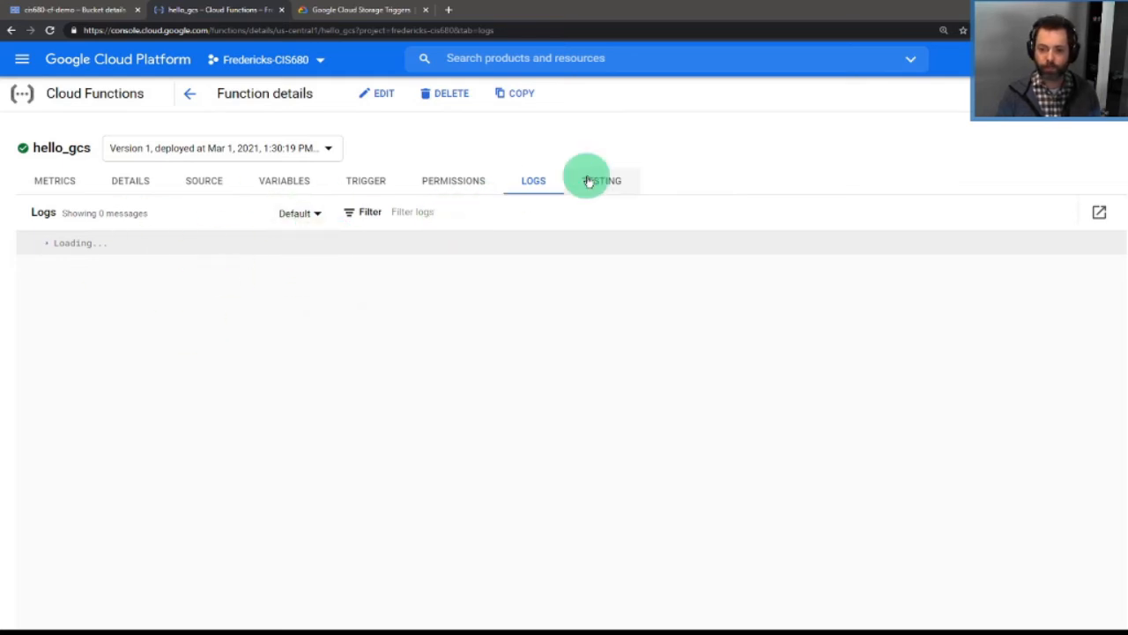
Test the hello_gcs function with an empty {} triggering event and review the output
click(589, 181)
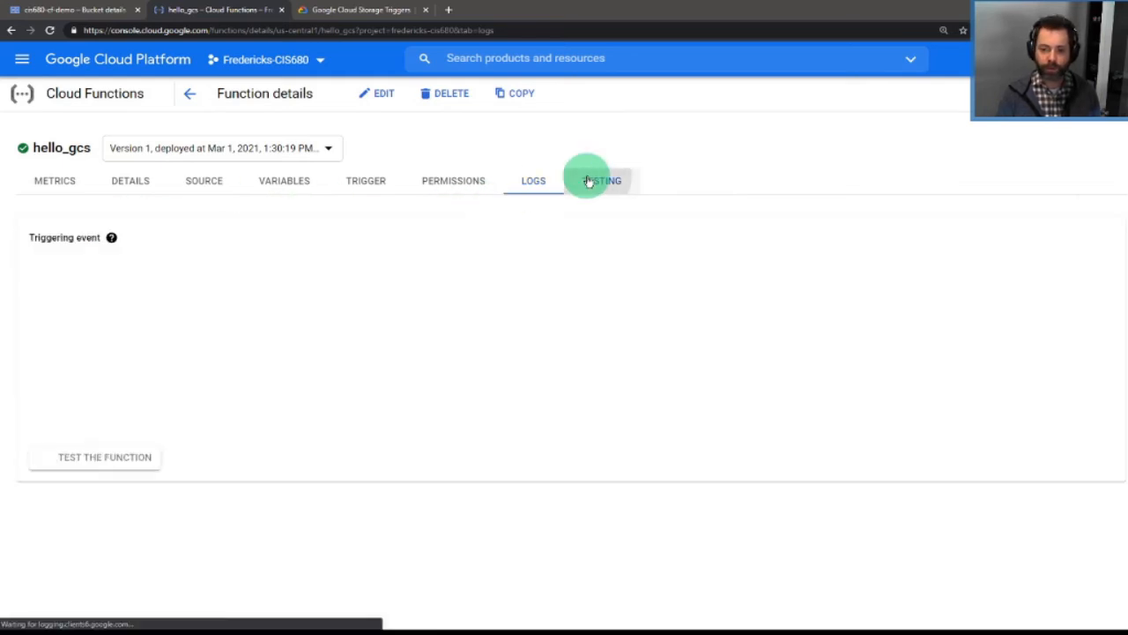
click(78, 461)
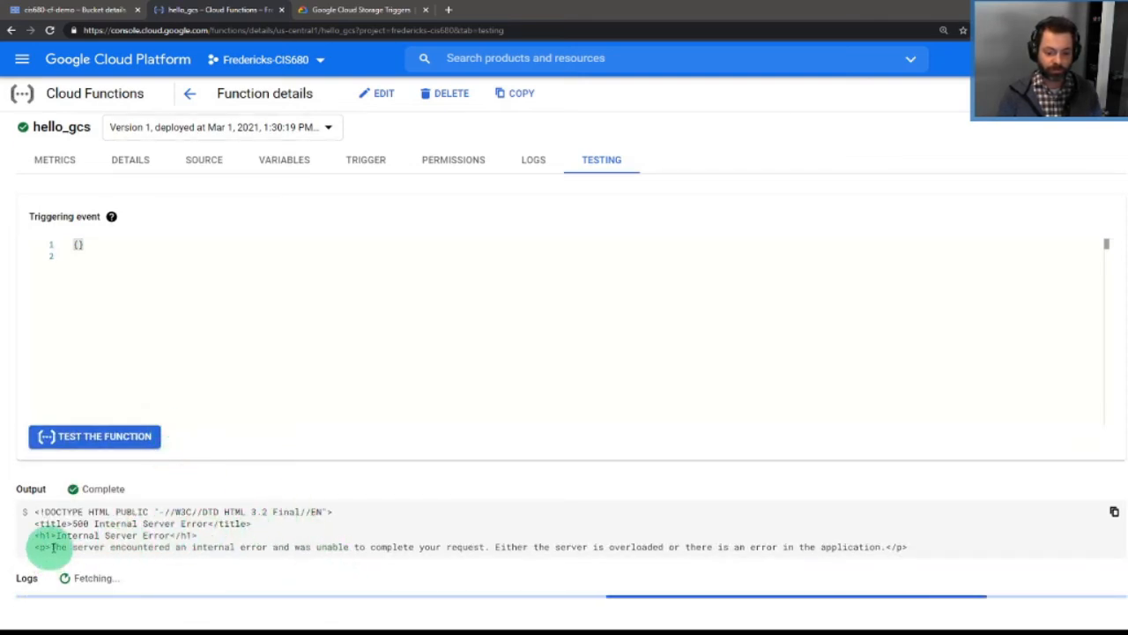
drag(53, 547, 324, 513)
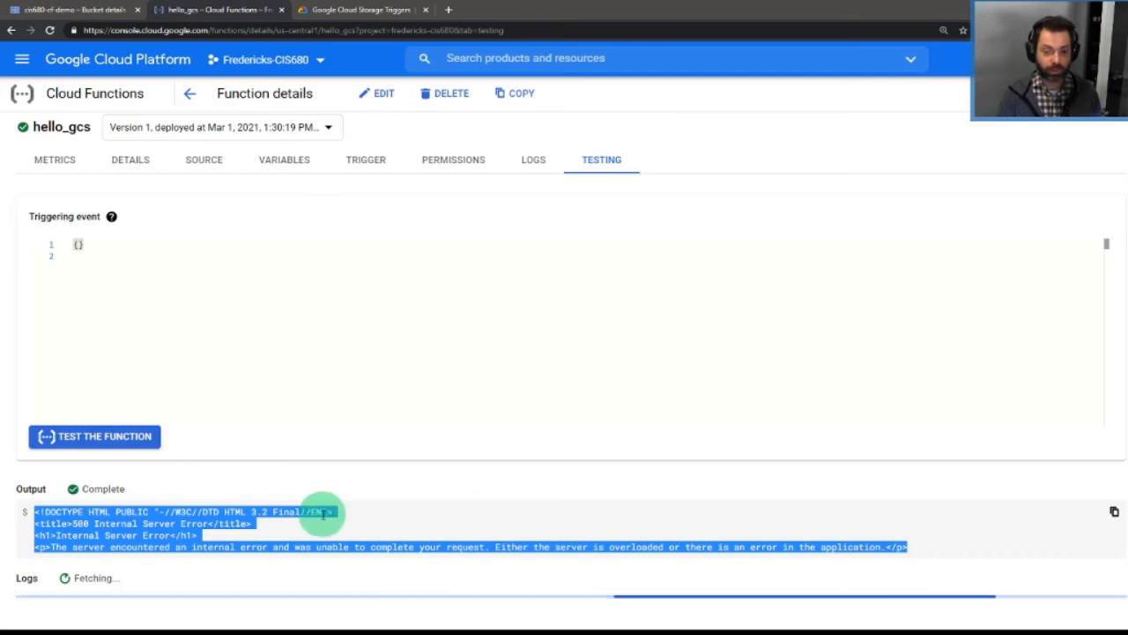
click(323, 513)
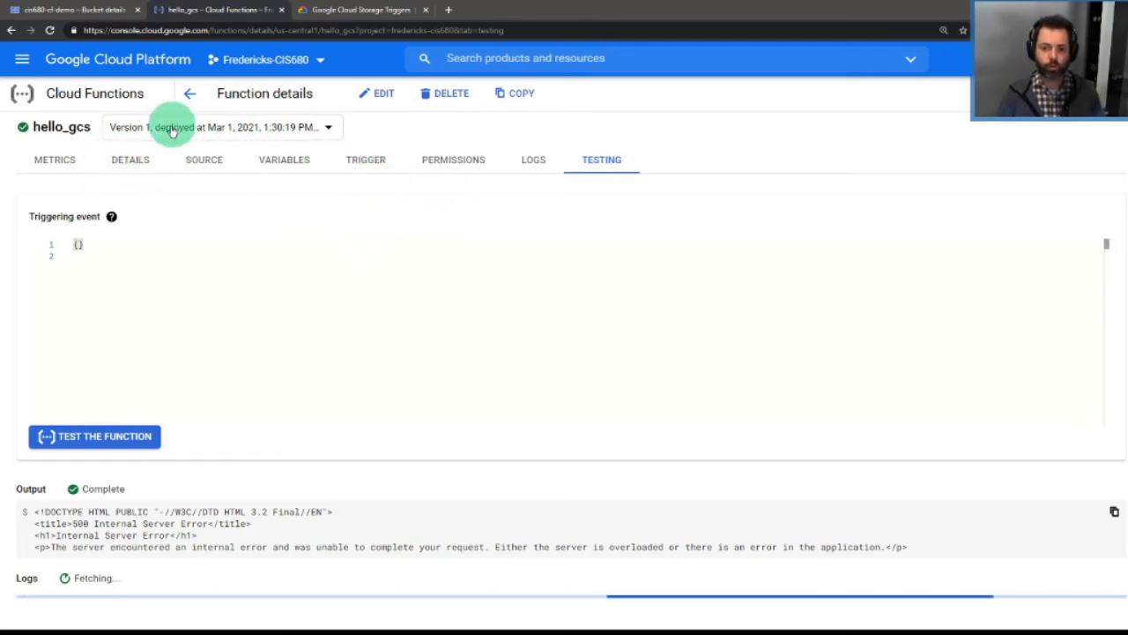
Review the hello_gcs function's trigger, metrics and general details, then return to its logs
click(364, 163)
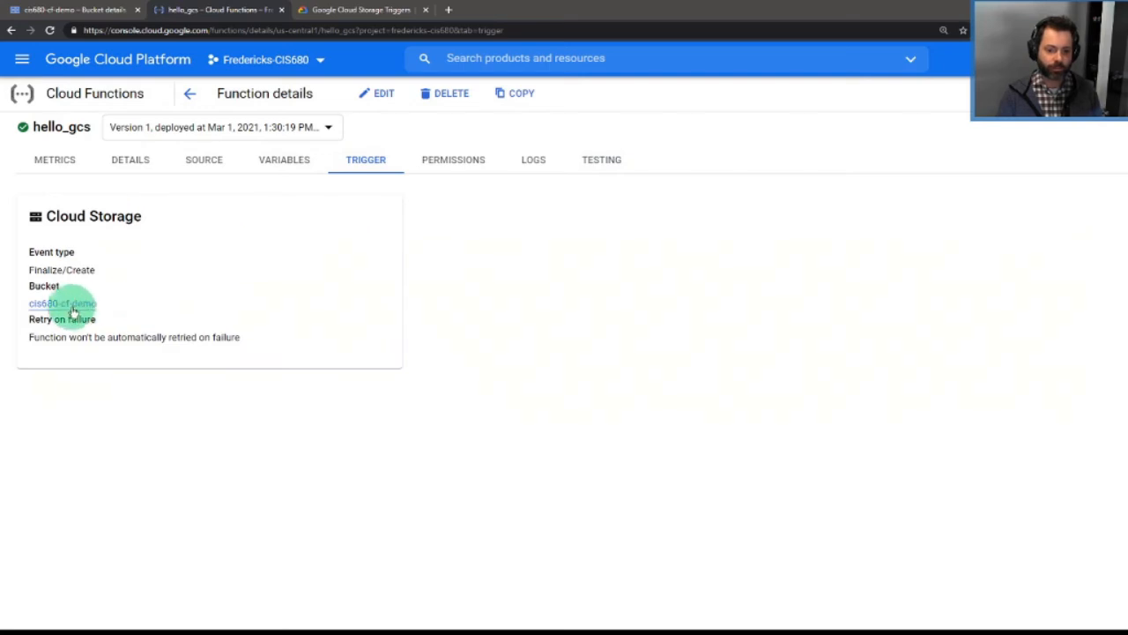
click(85, 161)
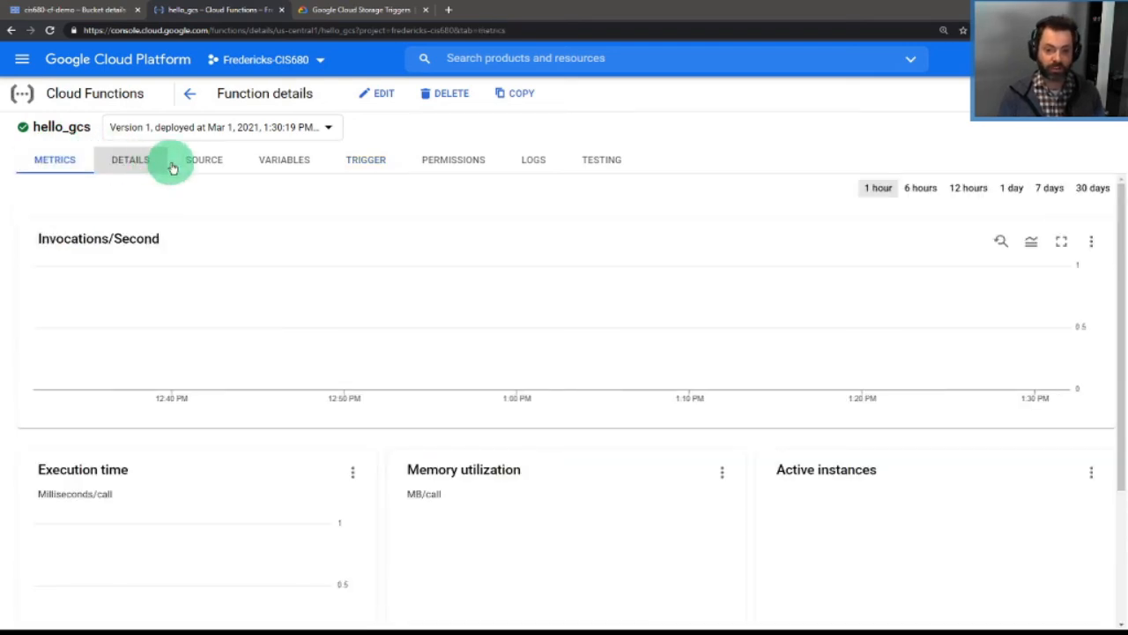
click(171, 166)
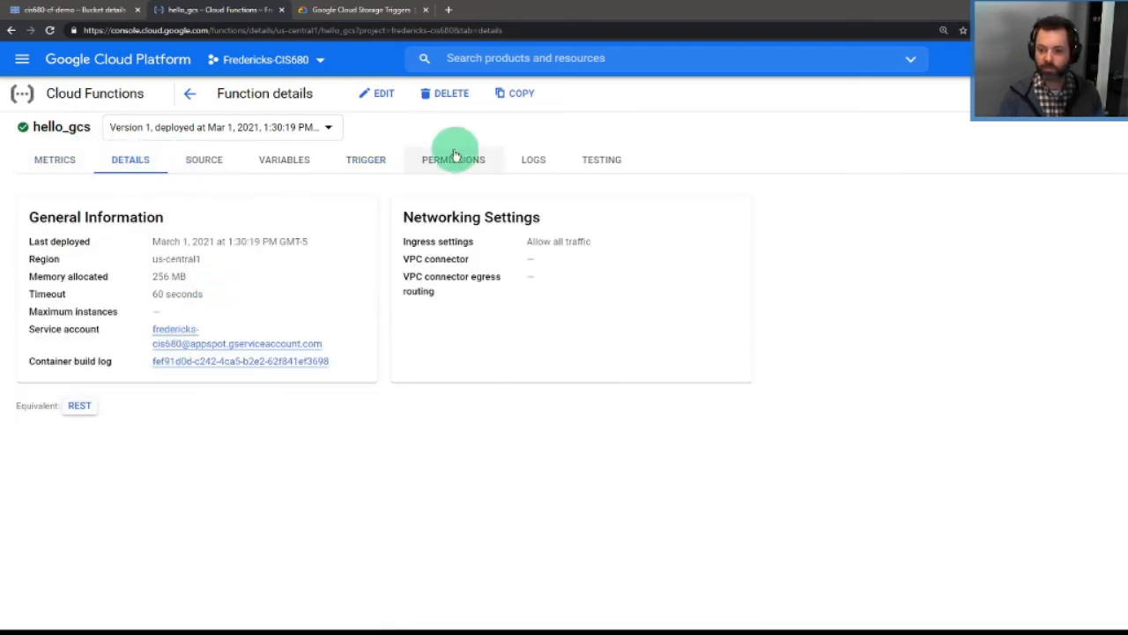
click(522, 164)
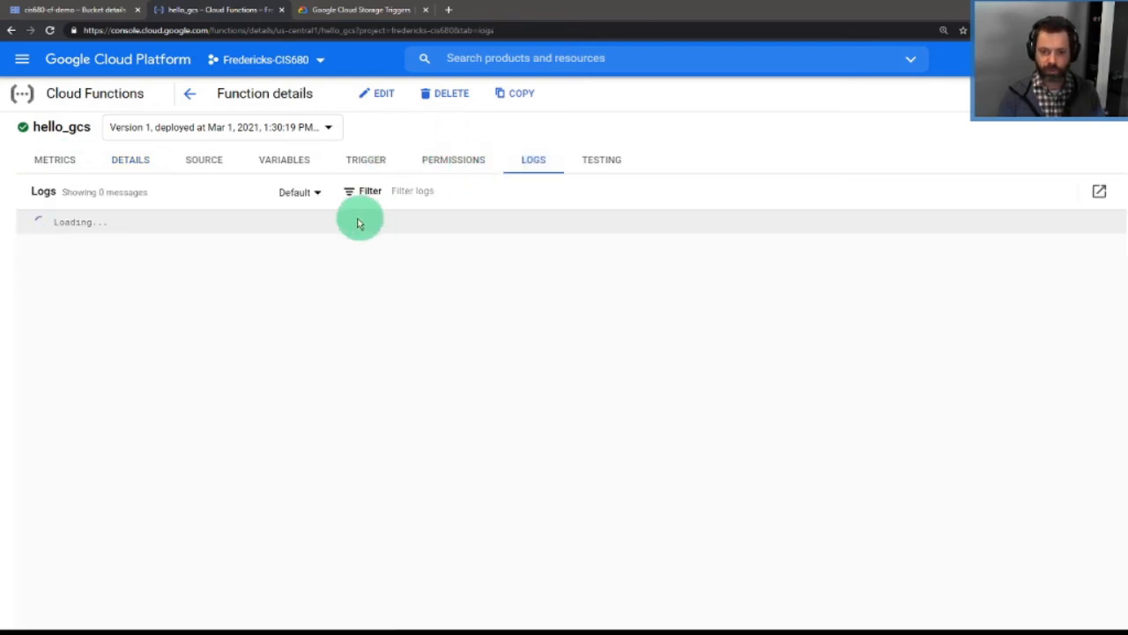
Close Cloud Shell on the cis680-cf-demo bucket page, upload test.py to the bucket and collapse the upload status
click(97, 10)
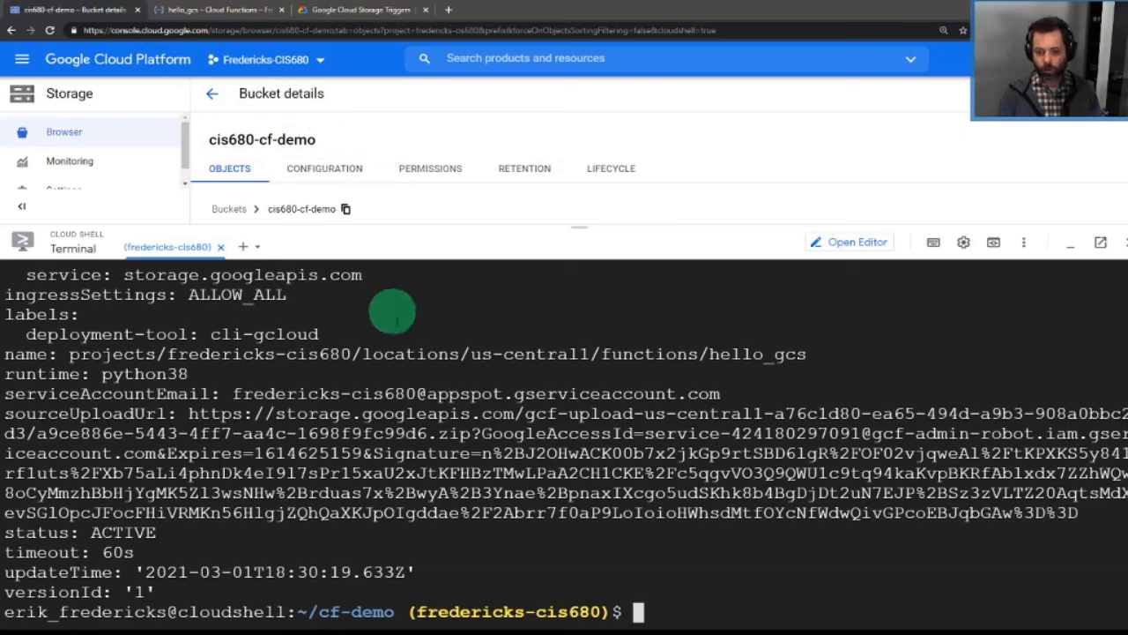
click(1122, 246)
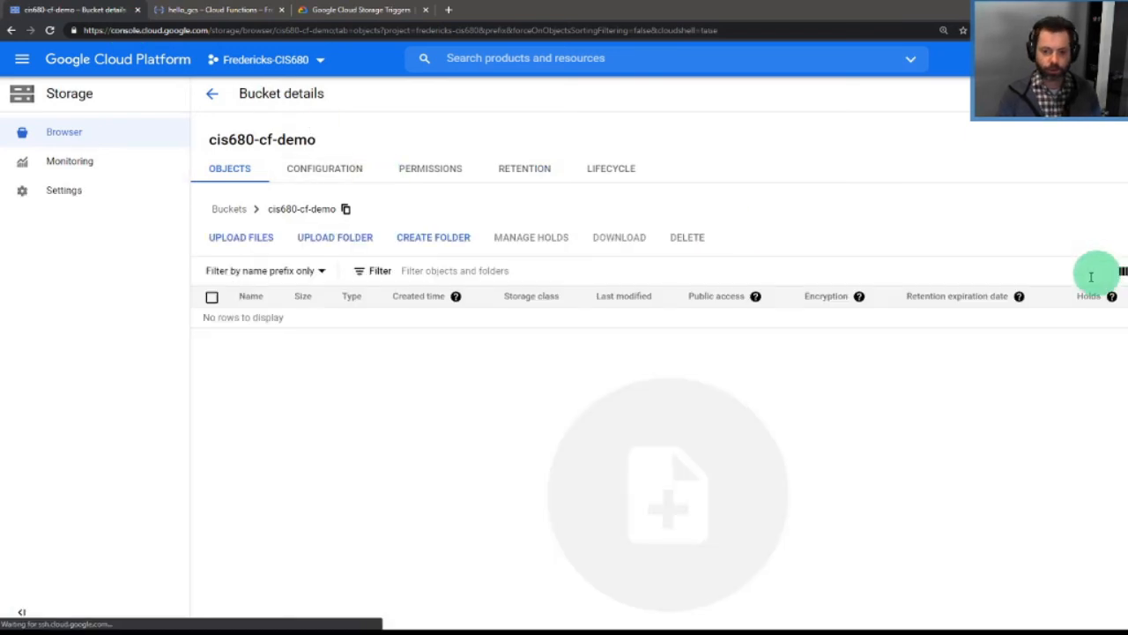
click(249, 238)
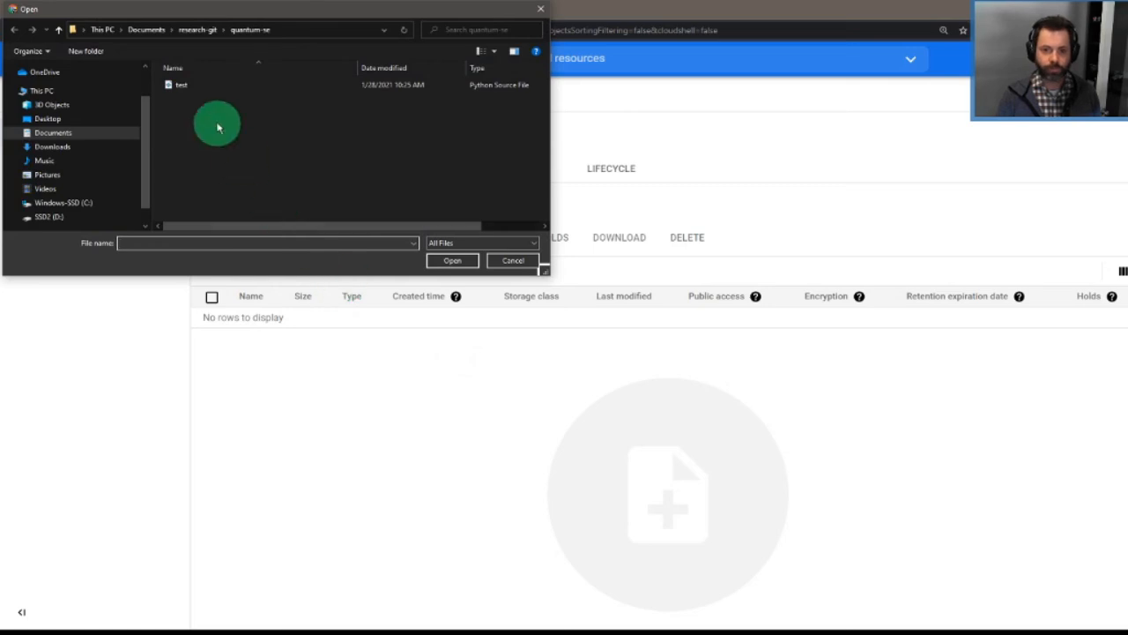
click(186, 85)
double_click(187, 85)
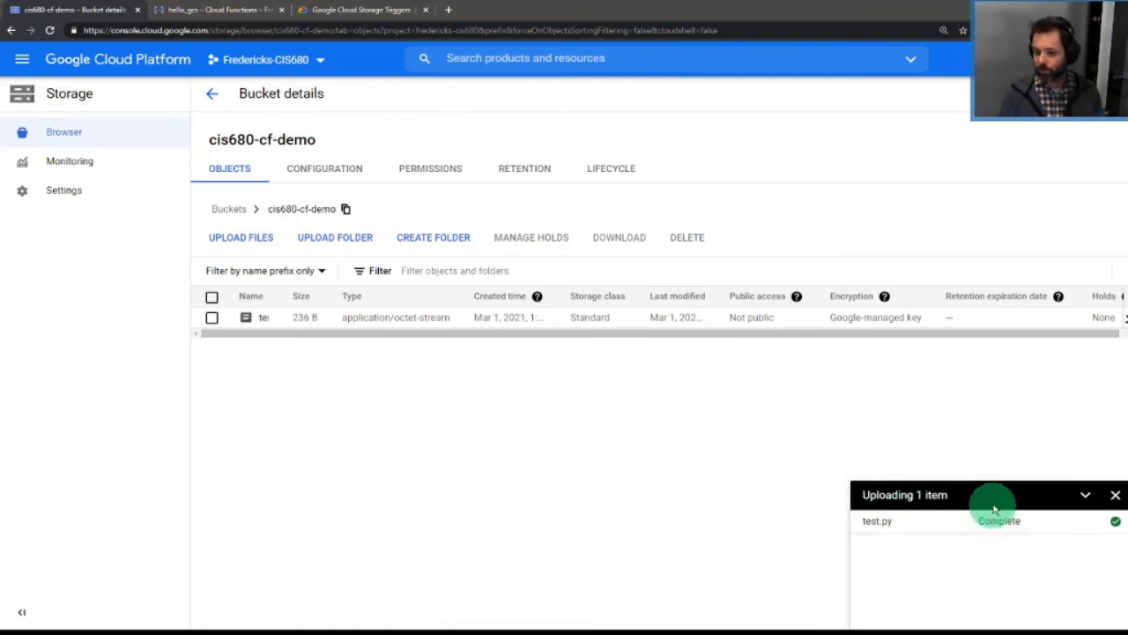
click(1085, 495)
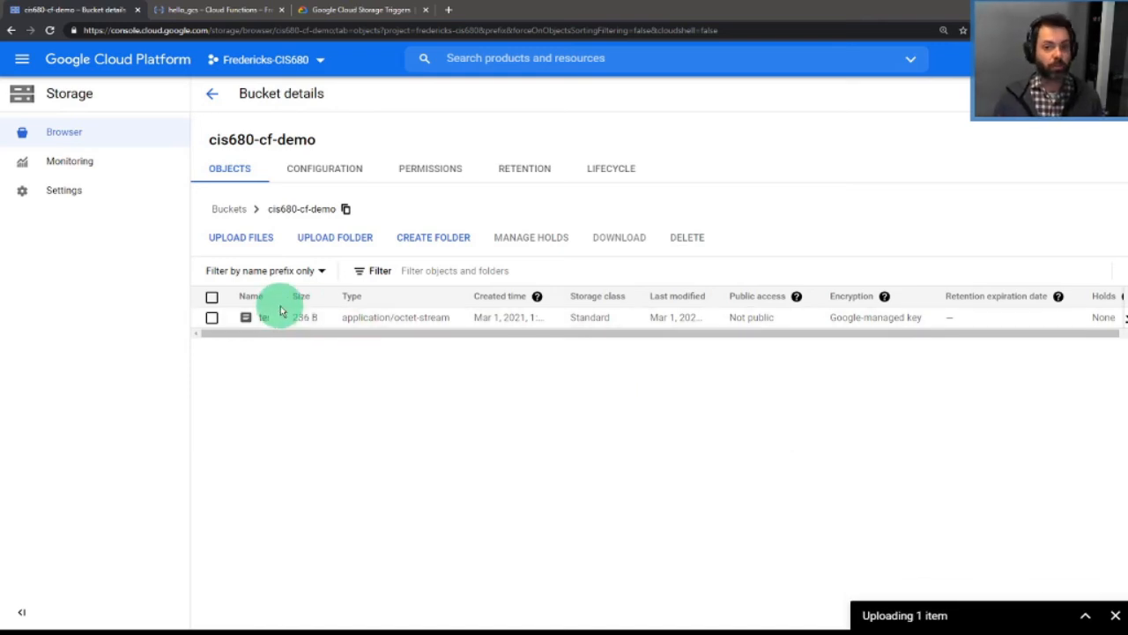
Check the hello_gcs logs from the earlier executions through to the newest entries for the test.py upload
click(219, 9)
scroll(270, 468, up, 4)
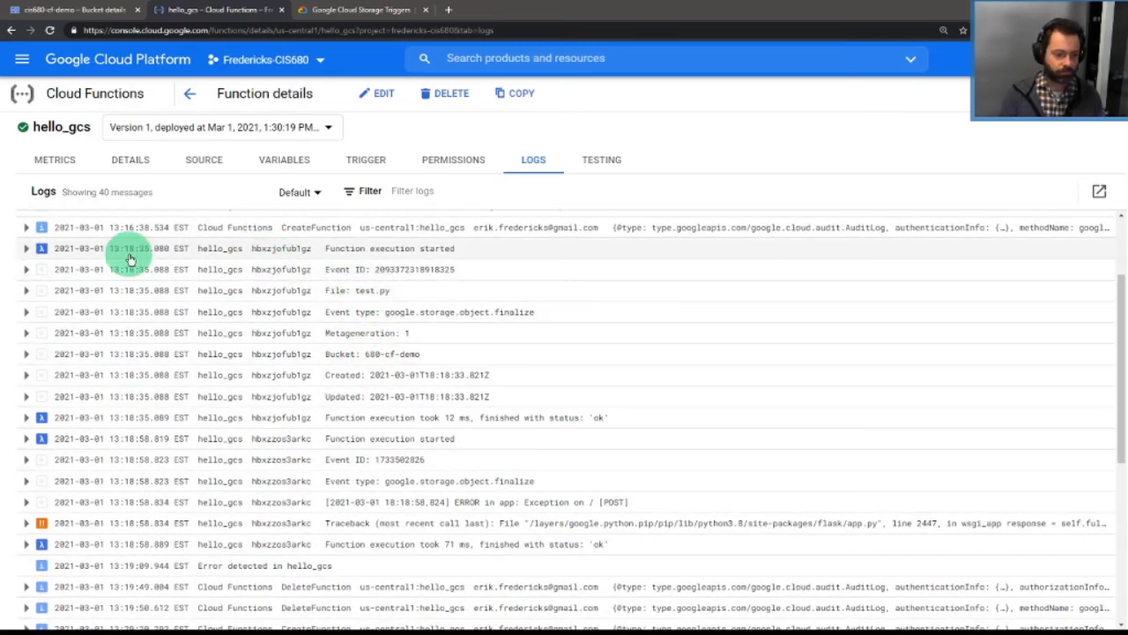
scroll(239, 421, down, 1)
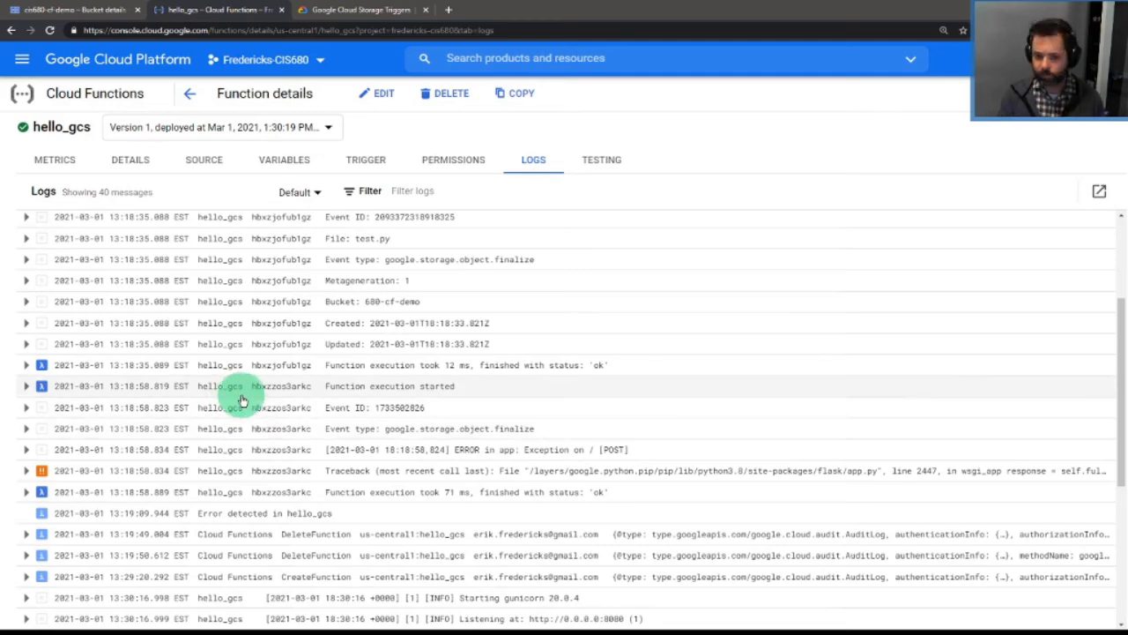
scroll(240, 398, down, 2)
scroll(242, 399, down, 4)
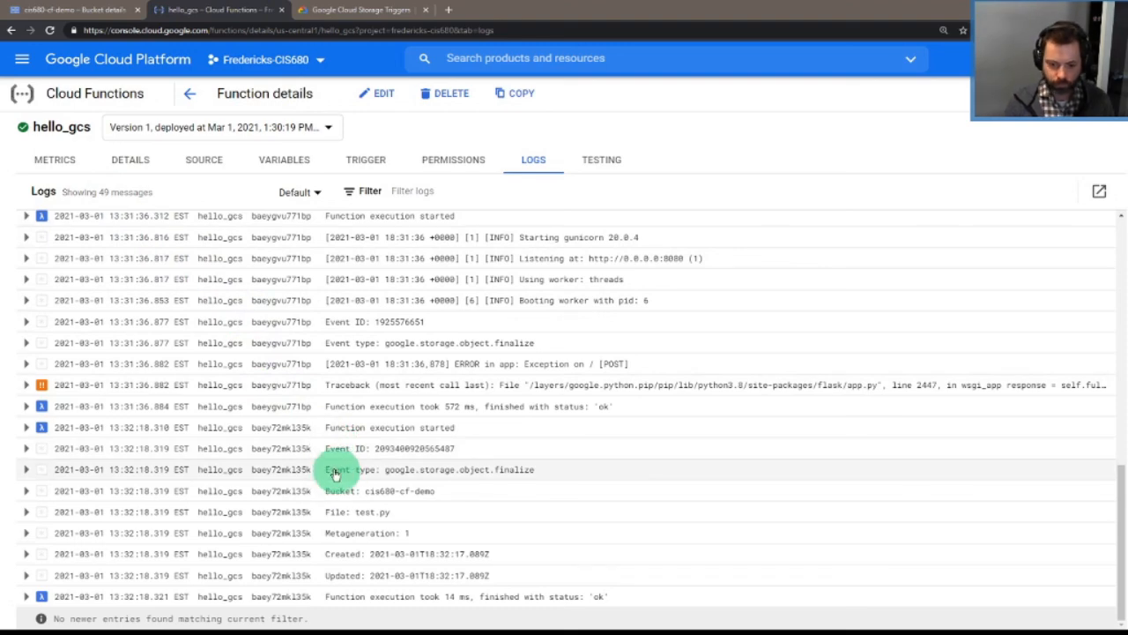
Review the print statements in the Storage Triggers guide's Python sample, from Event ID to Updated
click(353, 10)
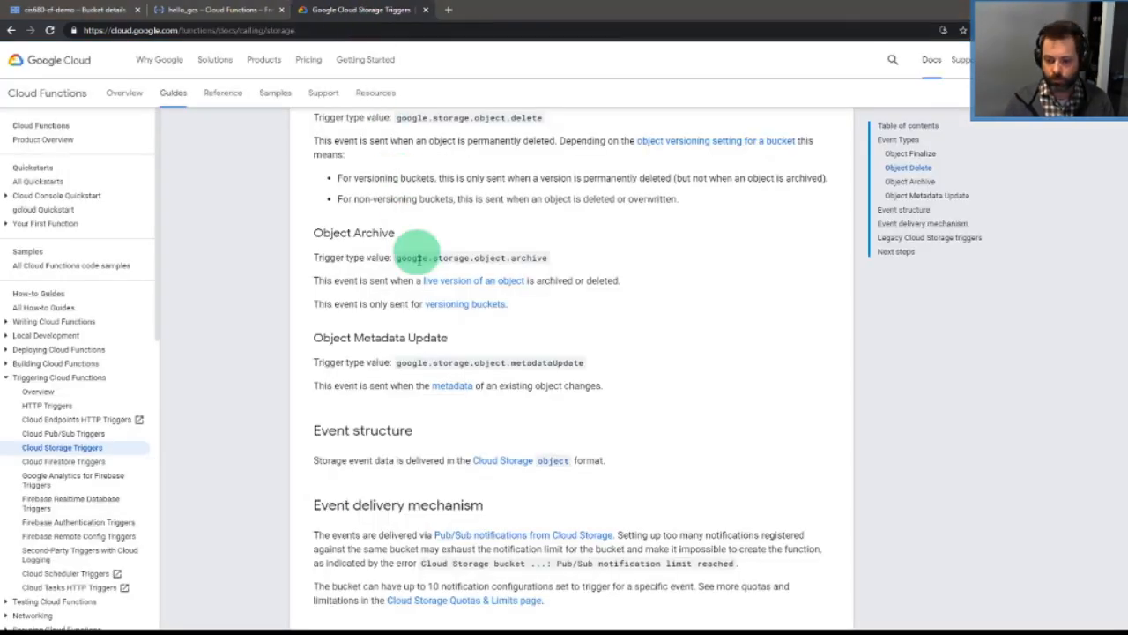
scroll(378, 432, up, 6)
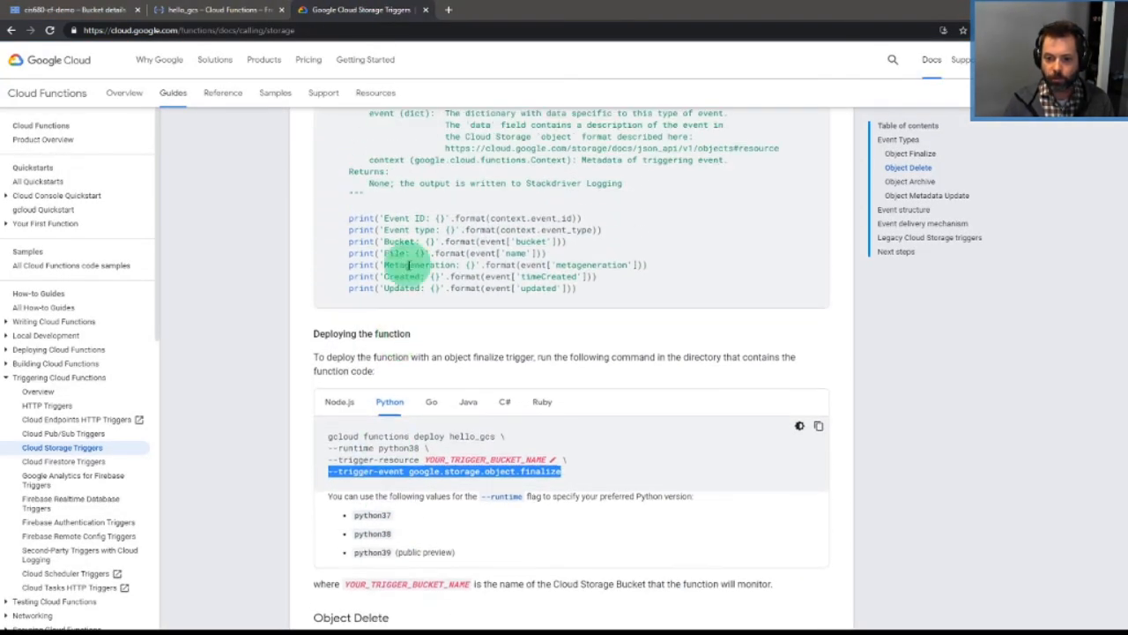
drag(387, 219, 475, 218)
drag(399, 286, 420, 287)
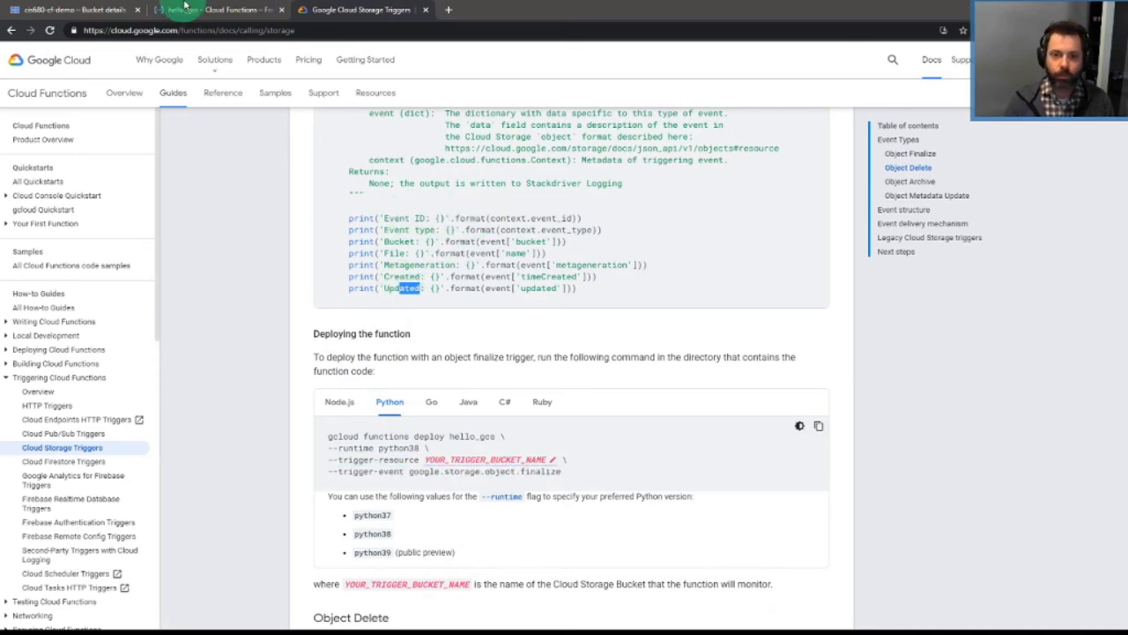
Compare the latest hello_gcs log entries for event ID, event type, bucket, file, metageneration and timestamps with the guide's sample code
click(185, 7)
drag(319, 448, 446, 452)
drag(320, 471, 487, 473)
drag(340, 492, 396, 493)
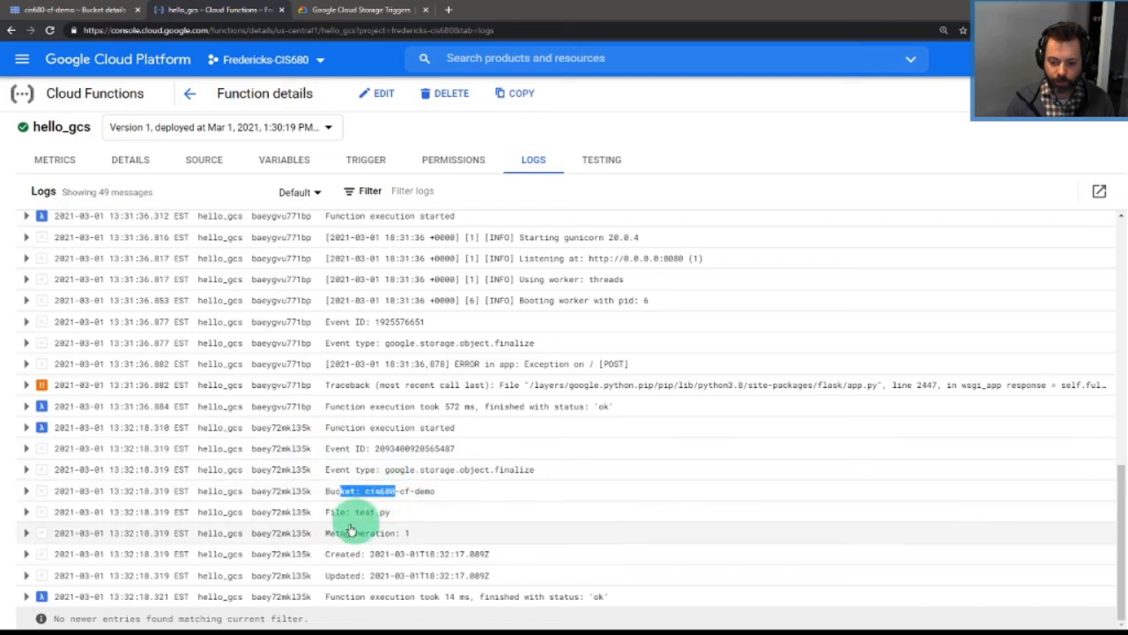
drag(324, 513, 467, 552)
click(344, 574)
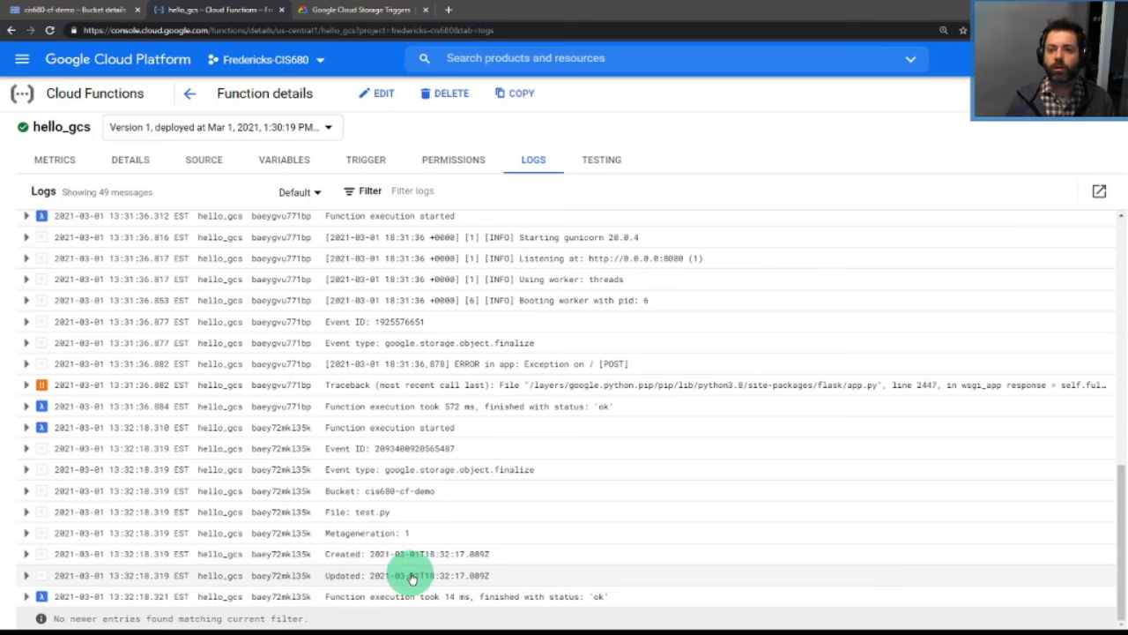
key(ctrl+Tab)
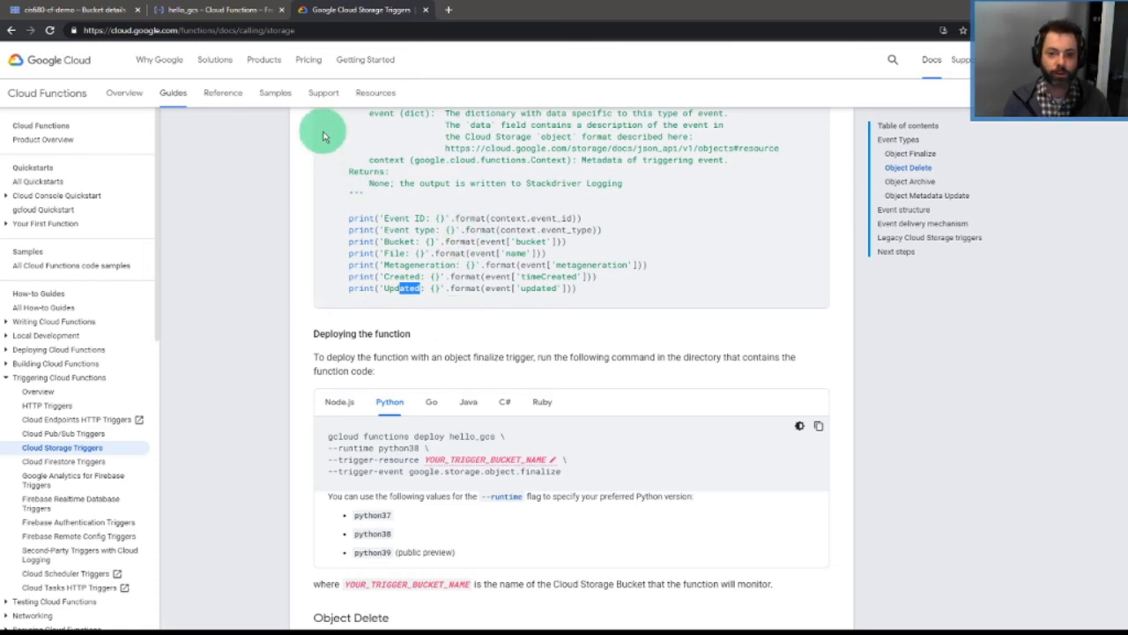
click(227, 9)
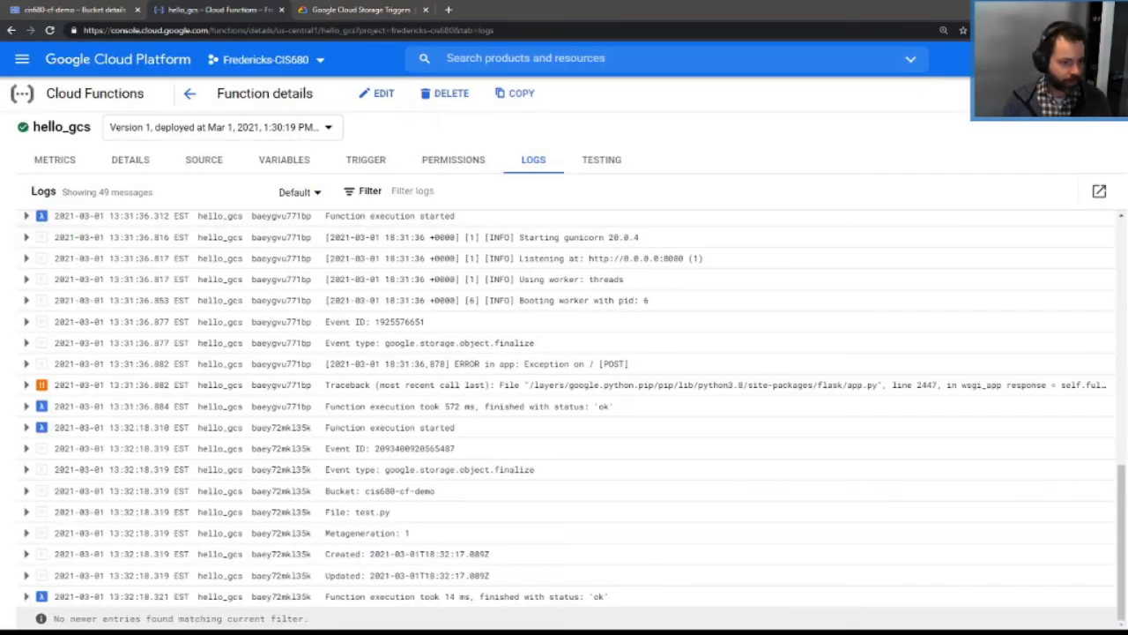